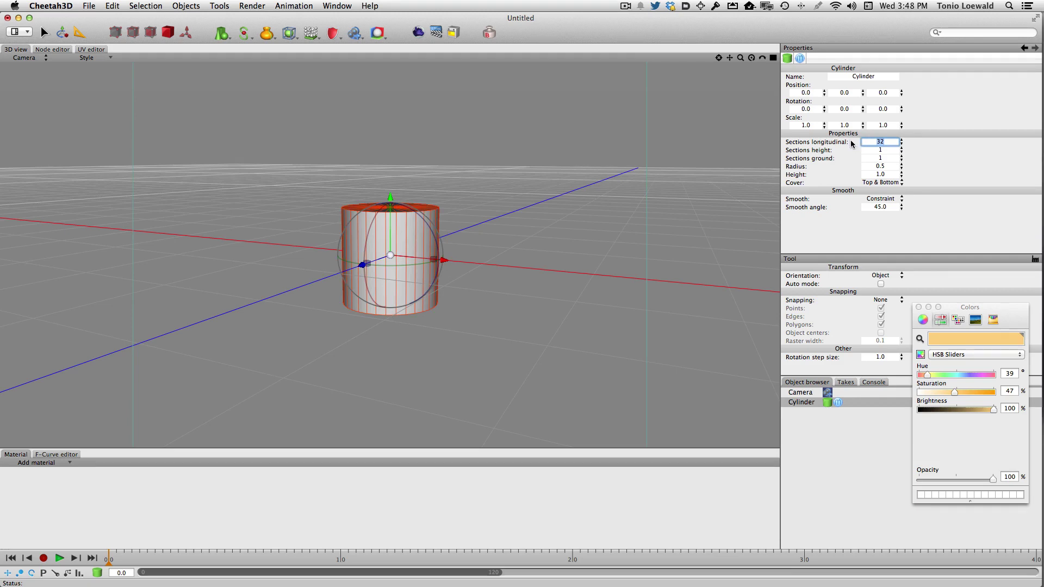
Set the cylinder's longitudinal sections to 6 and its height sections to 5
{"action": "type", "text": "6"}
{"action": "key", "text": "Tab"}
{"action": "left_click_drag", "start_coordinate": [511, 240], "coordinate": [544, 246], "text": "alt"}
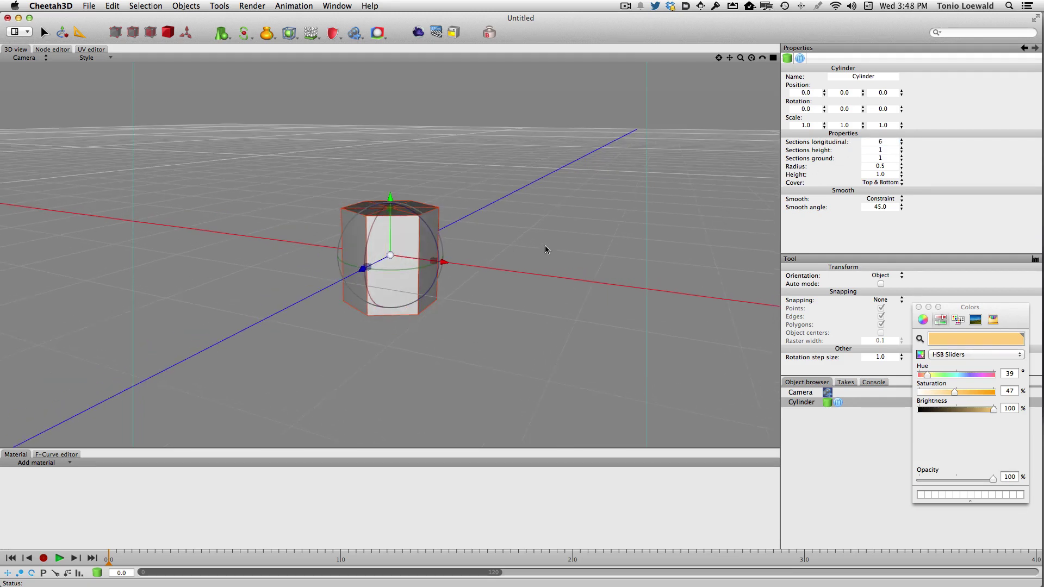
{"action": "left_click", "coordinate": [890, 149]}
{"action": "type", "text": "5"}
{"action": "key", "text": "Return"}
Raise the cylinder to about 0.42 on Y and stretch it vertically to a Y scale of about 2.17
{"action": "left_click_drag", "start_coordinate": [401, 203], "coordinate": [390, 137]}
{"action": "mouse_move", "coordinate": [587, 194]}
{"action": "left_mouse_down", "text": "alt"}
{"action": "mouse_move", "coordinate": [611, 217]}
{"action": "mouse_move", "coordinate": [570, 196]}
{"action": "left_mouse_up", "text": "alt"}
{"action": "left_click_drag", "start_coordinate": [670, 199], "coordinate": [611, 262], "text": "alt"}
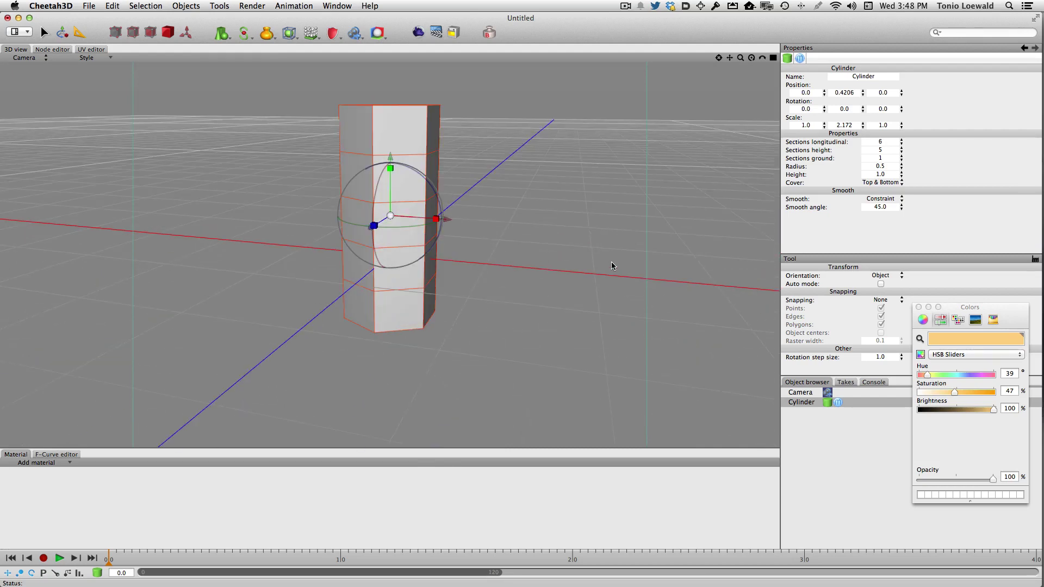
Make the cylinder editable and delete the polygons of its top cap
{"action": "double_click", "coordinate": [828, 403]}
{"action": "left_click_drag", "start_coordinate": [543, 254], "coordinate": [556, 290], "text": "alt"}
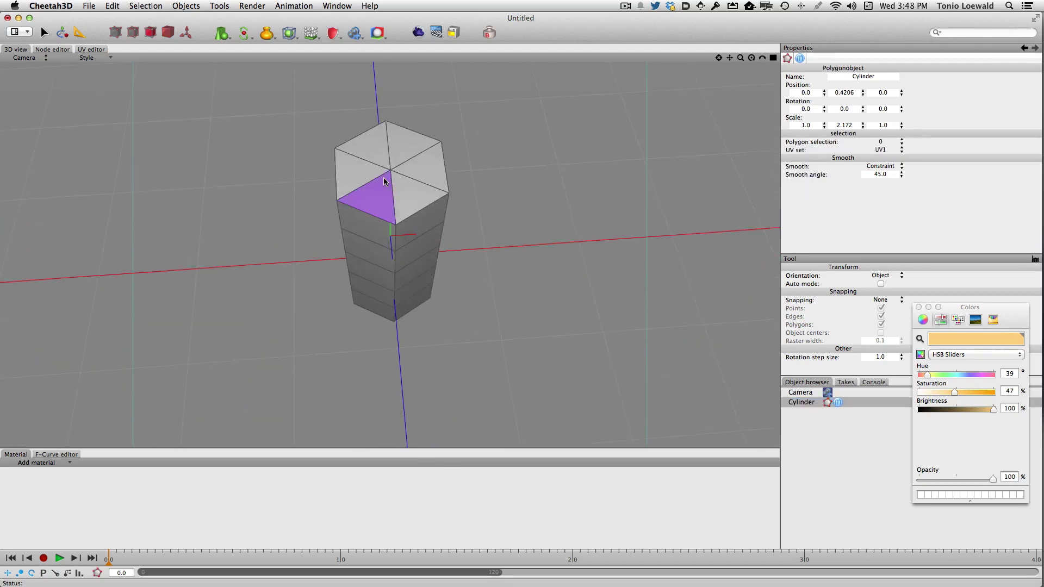
{"action": "left_click", "coordinate": [399, 181]}
{"action": "key", "text": "Delete"}
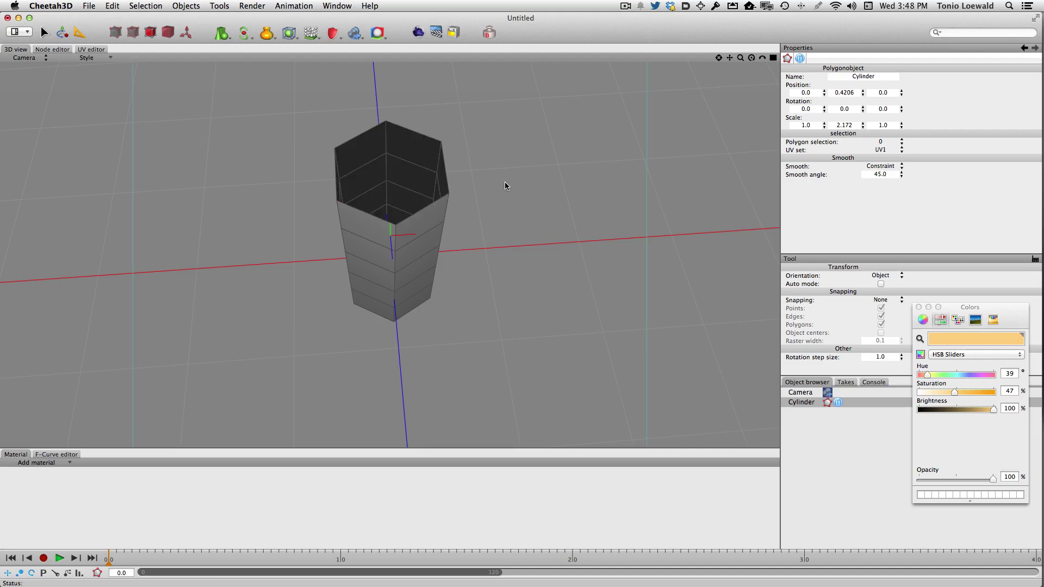
Add a Subdivision modifier to the open-topped cylinder
{"action": "left_click_drag", "start_coordinate": [494, 263], "coordinate": [502, 188], "text": "alt"}
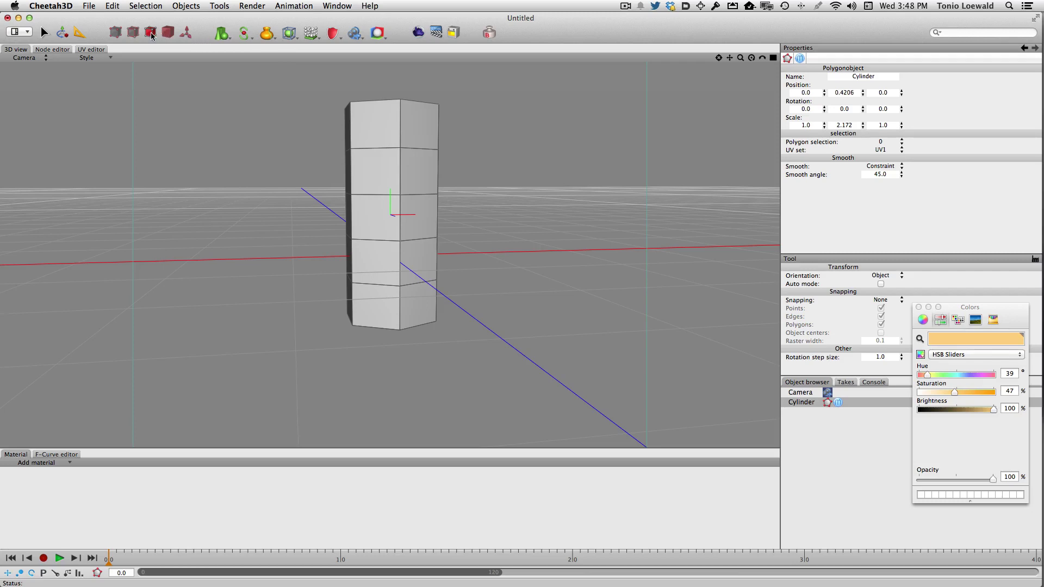
{"action": "left_click", "coordinate": [224, 34]}
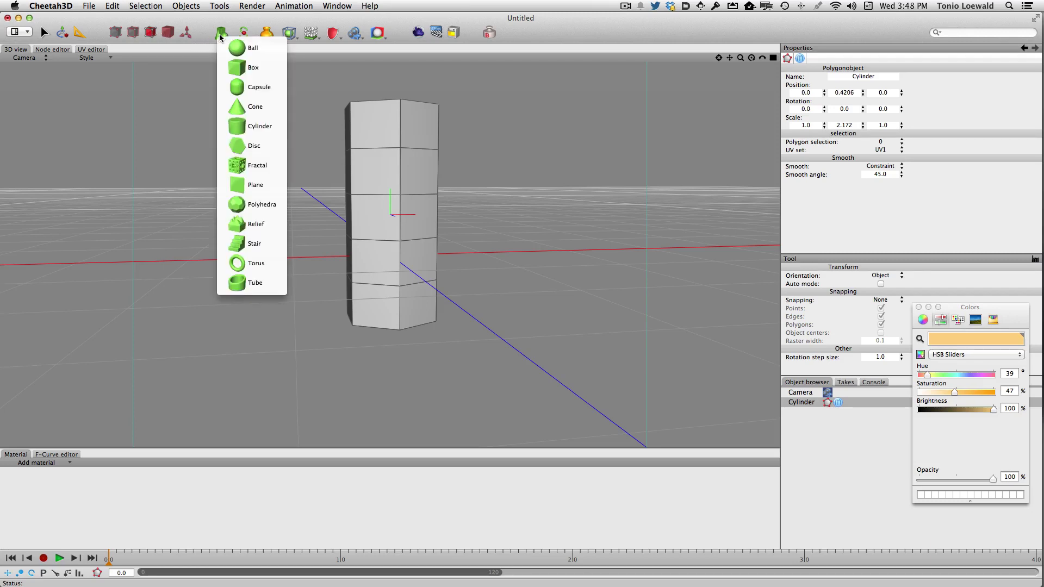
{"action": "left_click", "coordinate": [288, 32]}
{"action": "left_click", "coordinate": [322, 263]}
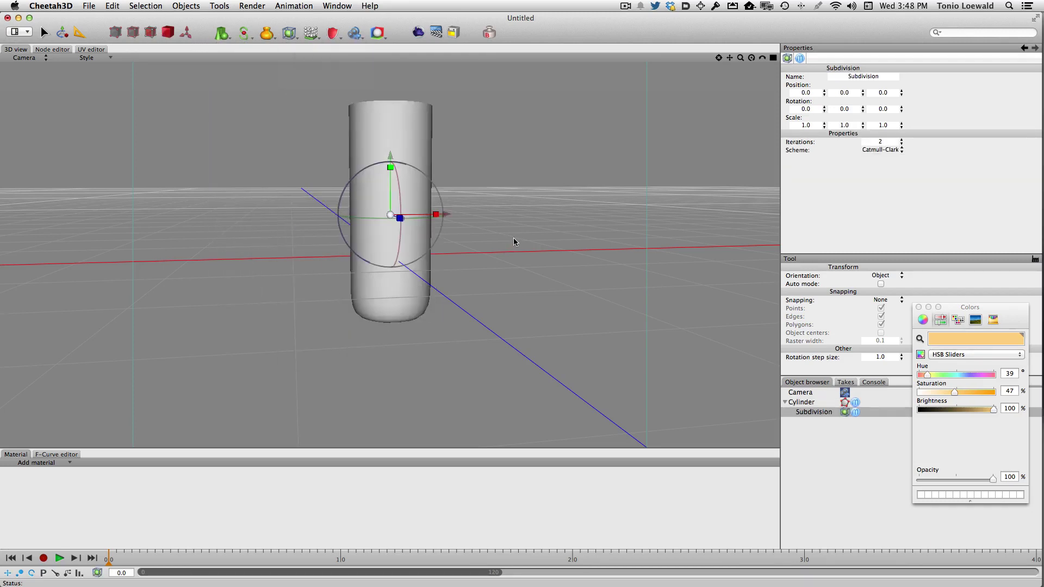
Delete the bottom cap polygons of the cylinder mesh so that its lower end is open
{"action": "left_click_drag", "start_coordinate": [513, 237], "coordinate": [491, 171], "text": "alt"}
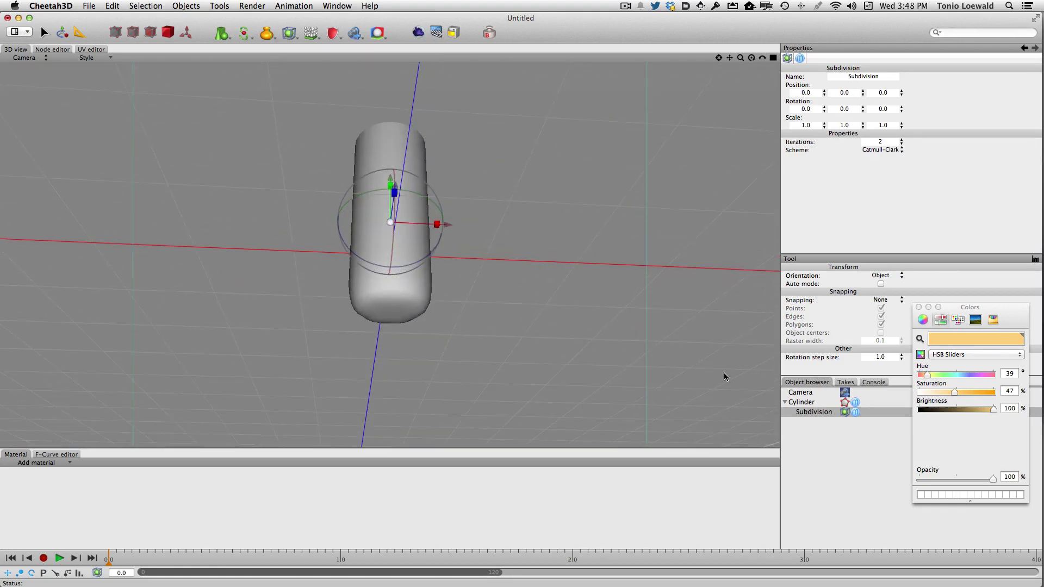
{"action": "left_click", "coordinate": [832, 403]}
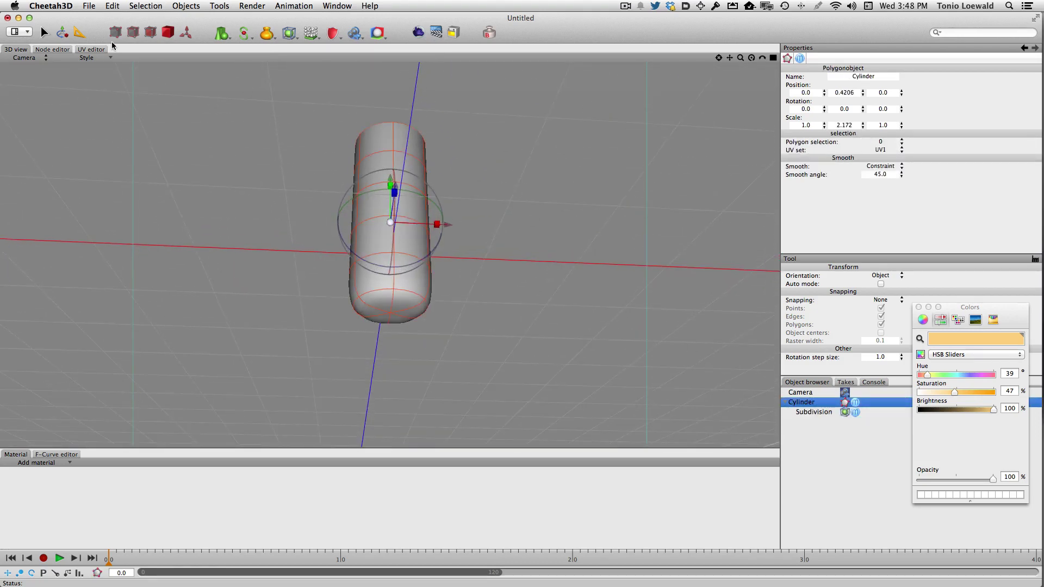
{"action": "left_click", "coordinate": [150, 32]}
{"action": "left_click", "coordinate": [408, 309]}
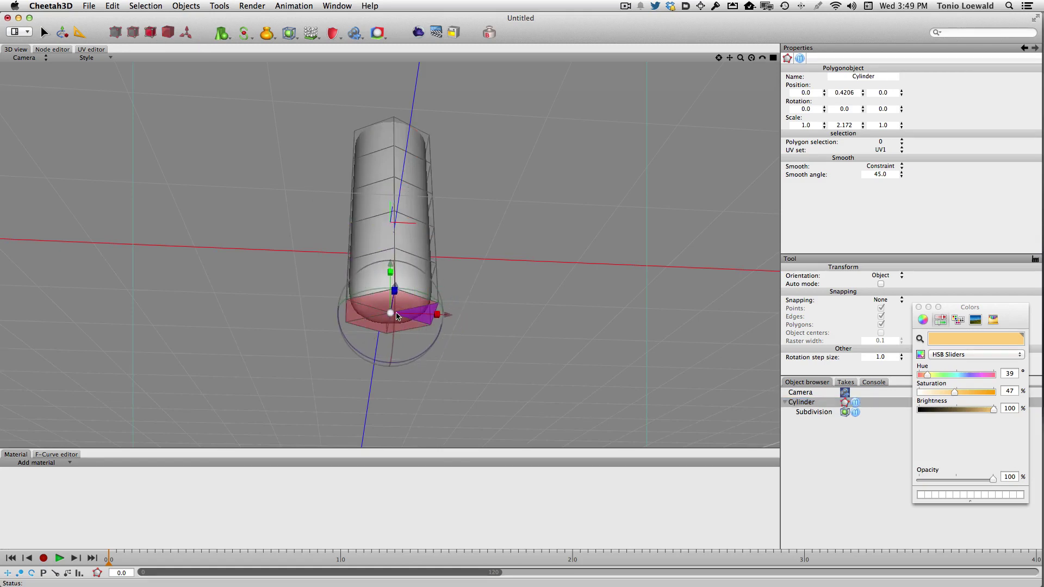
{"action": "key", "text": "BackSpace"}
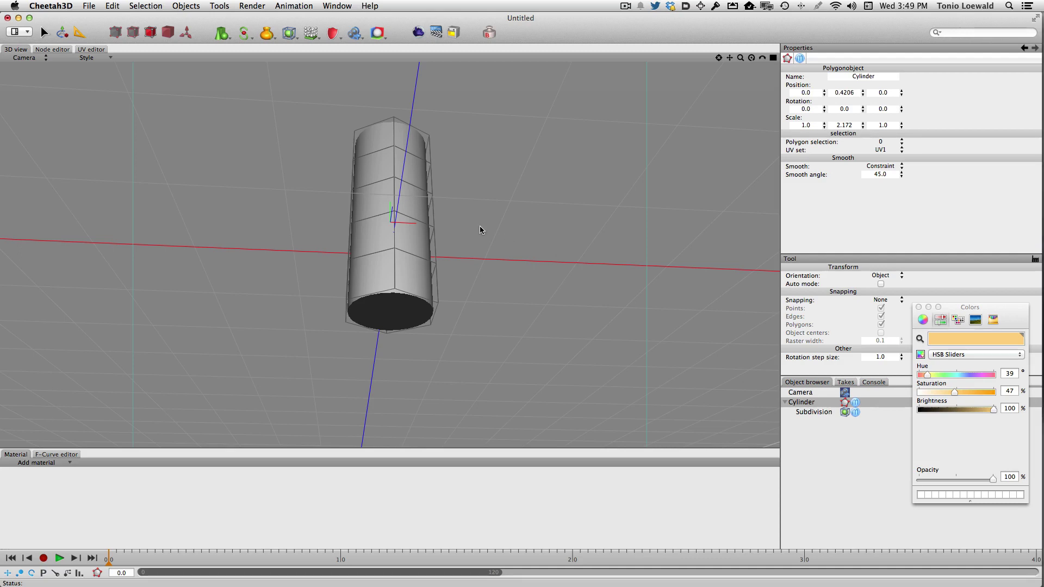
Loop-select the two lower horizontal edge loops of the cylinder and scale them inward to form a thin goblet stem
{"action": "right_click_drag", "start_coordinate": [480, 226], "coordinate": [474, 274]}
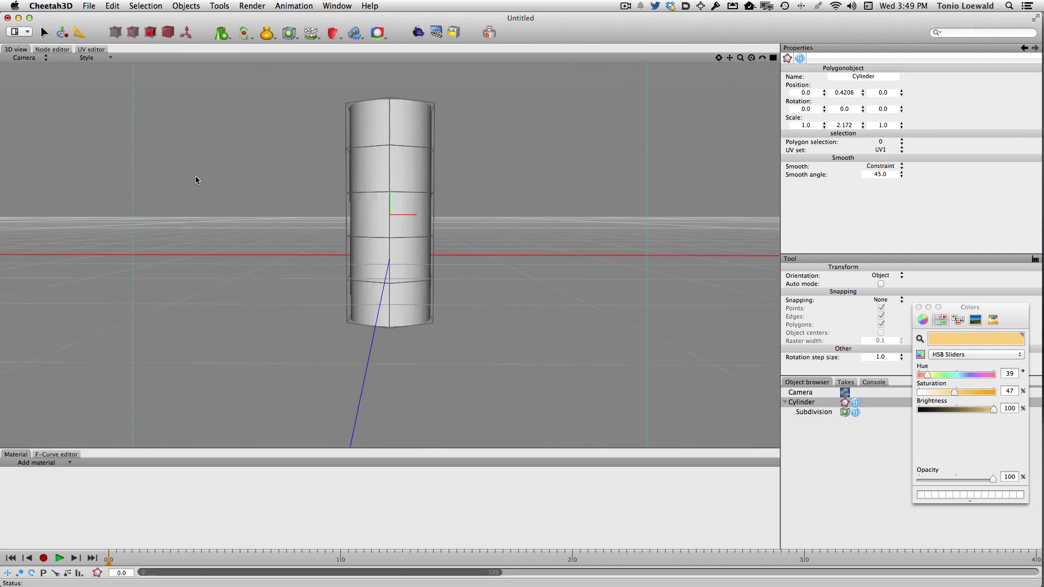
{"action": "right_click", "coordinate": [604, 183]}
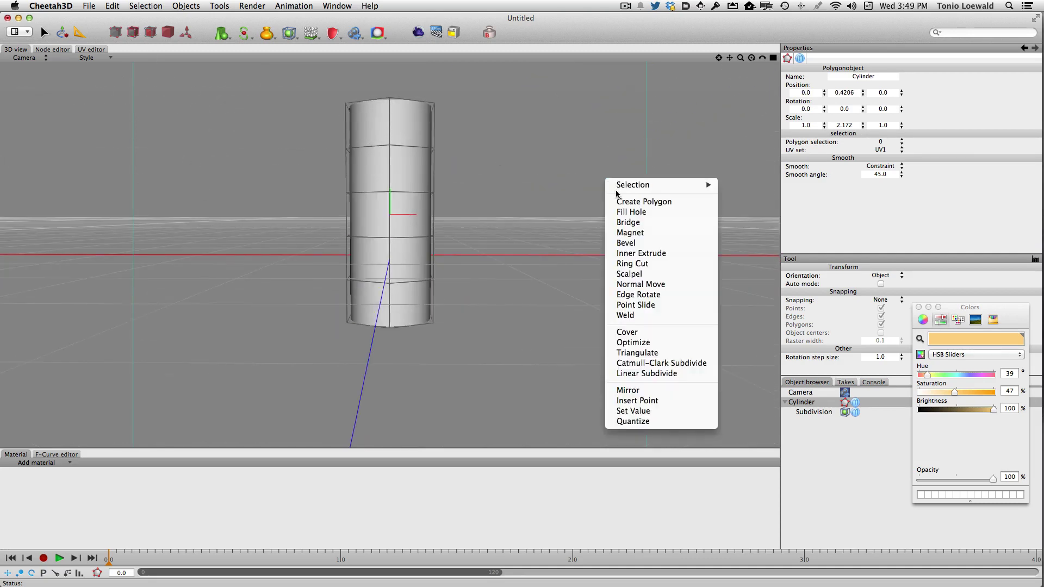
{"action": "mouse_move", "coordinate": [678, 188]}
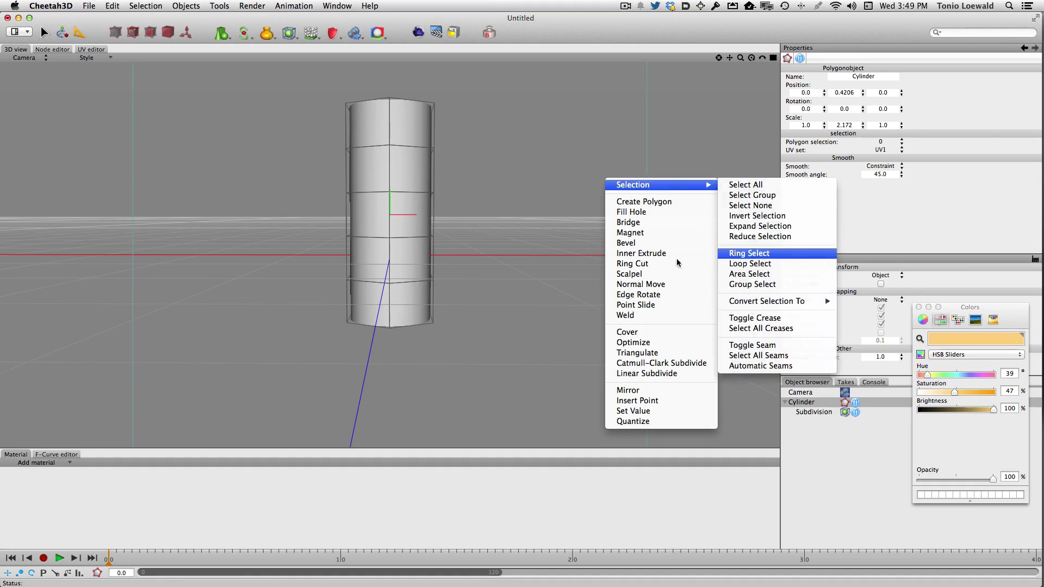
{"action": "left_click", "coordinate": [728, 253]}
{"action": "right_click", "coordinate": [540, 242]}
{"action": "mouse_move", "coordinate": [598, 248]}
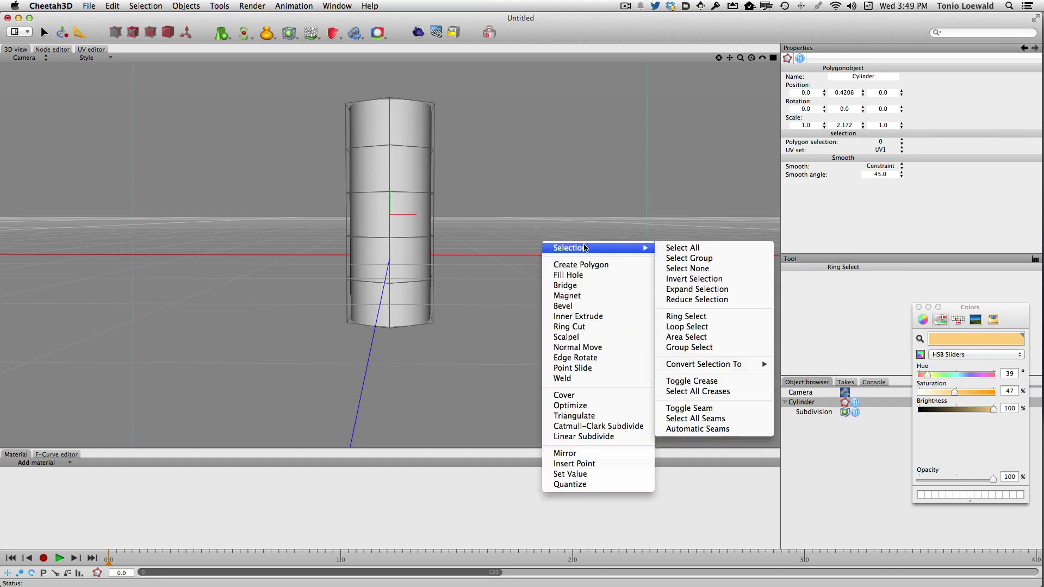
{"action": "left_click", "coordinate": [678, 328]}
{"action": "left_click", "coordinate": [410, 281]}
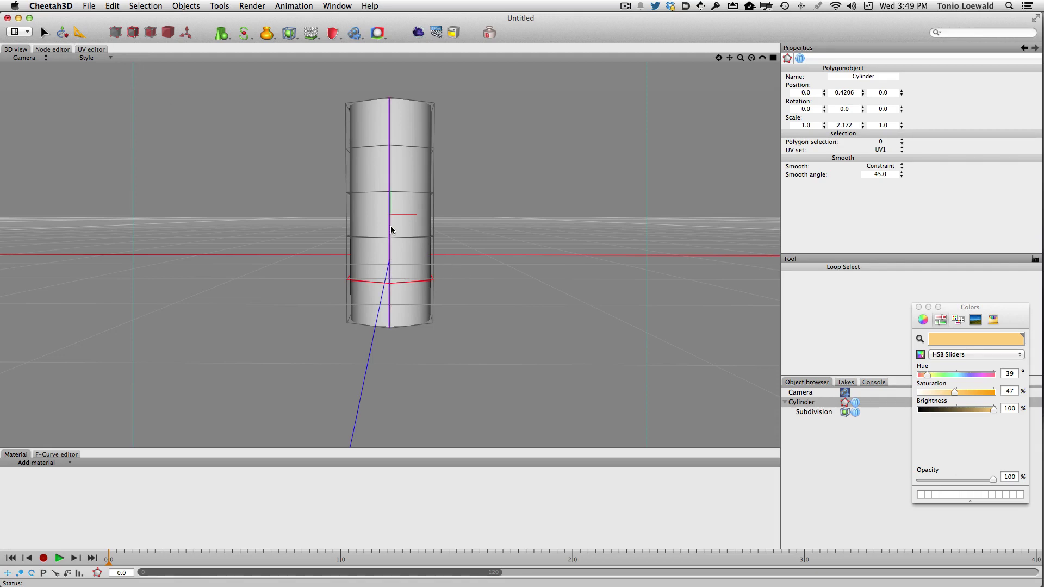
{"action": "left_click", "coordinate": [401, 236], "text": "shift"}
{"action": "left_click", "coordinate": [62, 33]}
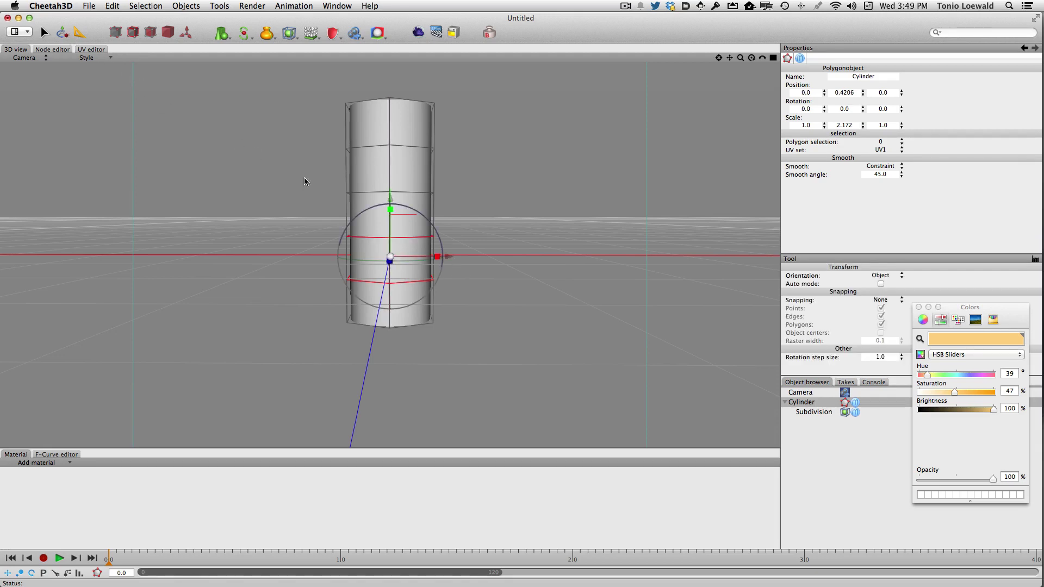
{"action": "left_click_drag", "start_coordinate": [391, 208], "coordinate": [377, 222]}
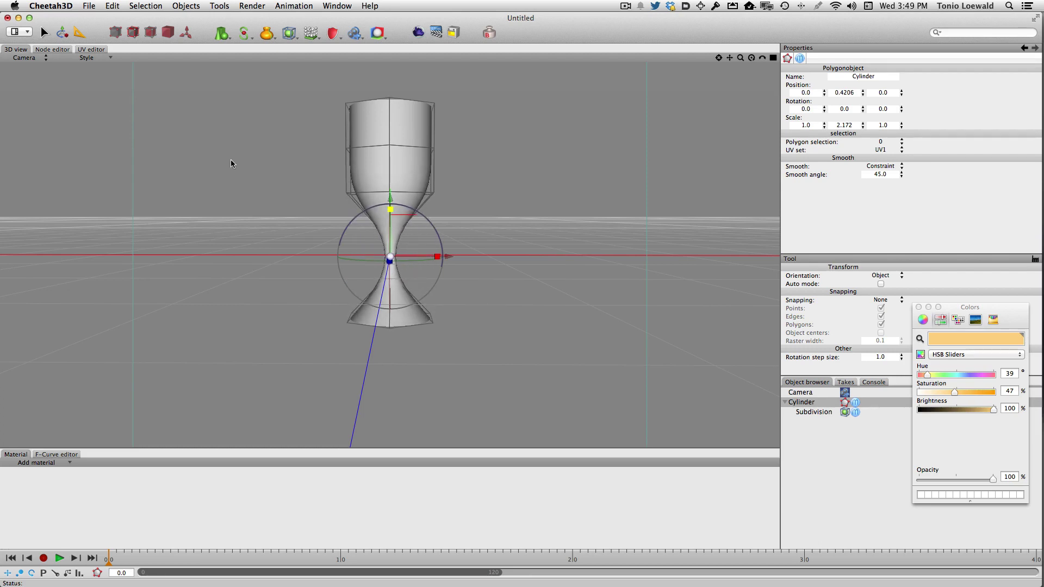
Select the edge loop of the goblet's top rim, scale it inward to narrow the mouth slightly, and clear the selection
{"action": "right_click_drag", "start_coordinate": [231, 163], "coordinate": [487, 192]}
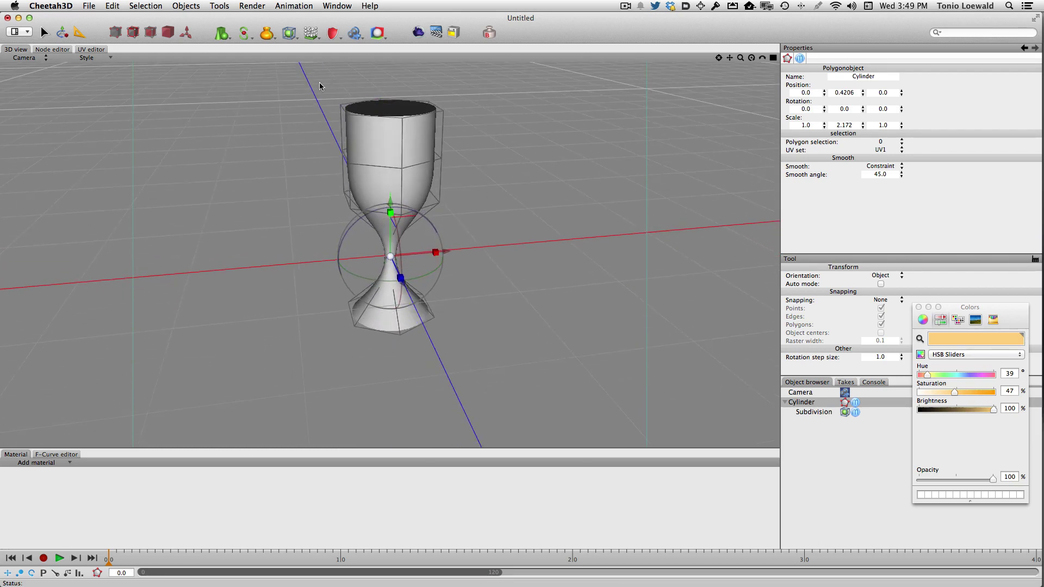
{"action": "left_click", "coordinate": [347, 120]}
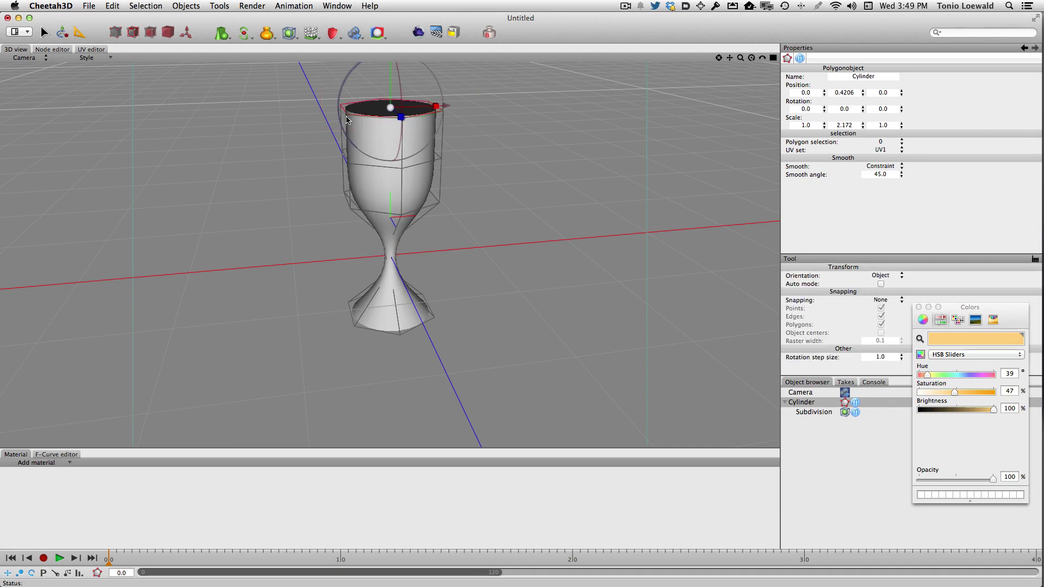
{"action": "left_click_drag", "start_coordinate": [436, 106], "coordinate": [438, 126]}
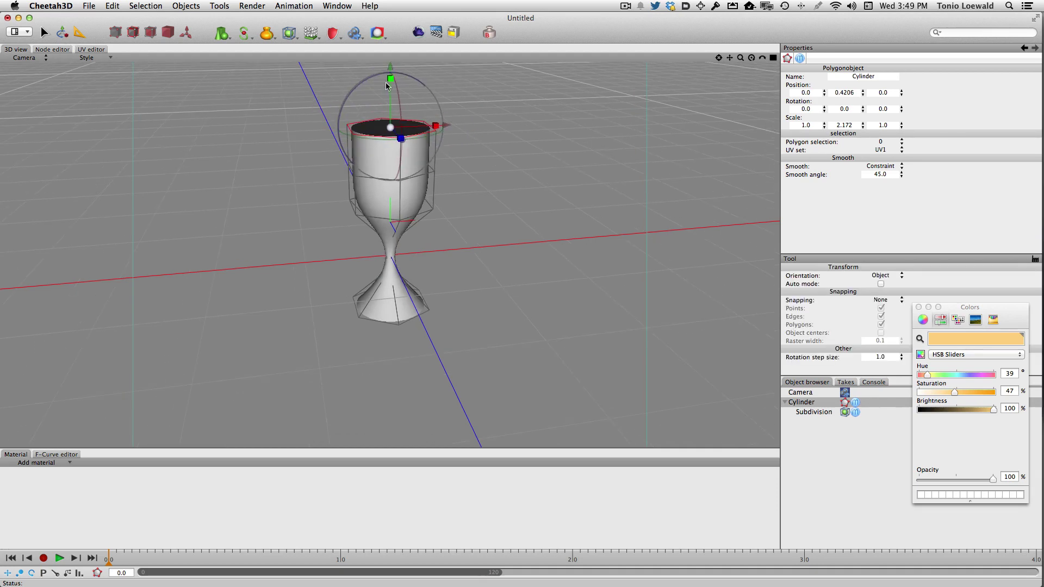
{"action": "left_click_drag", "start_coordinate": [390, 79], "coordinate": [391, 85], "text": "shift"}
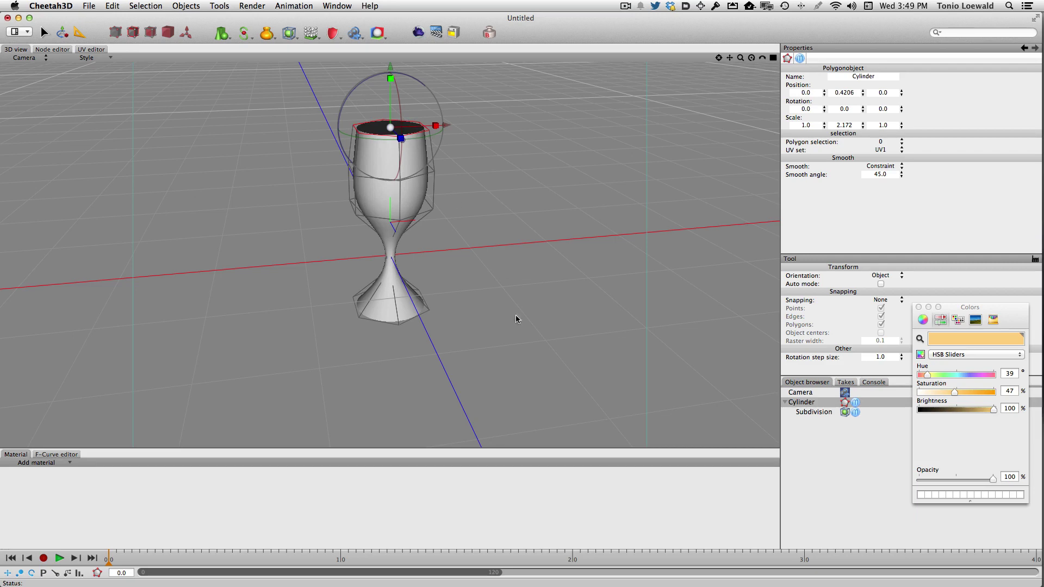
{"action": "right_click_drag", "start_coordinate": [515, 319], "coordinate": [494, 296]}
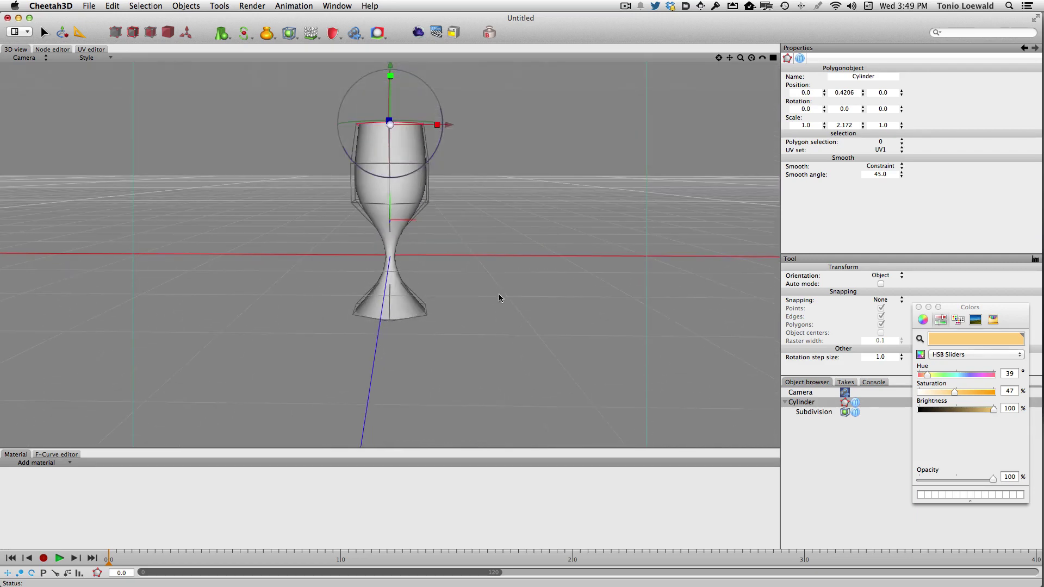
{"action": "left_click", "coordinate": [546, 206]}
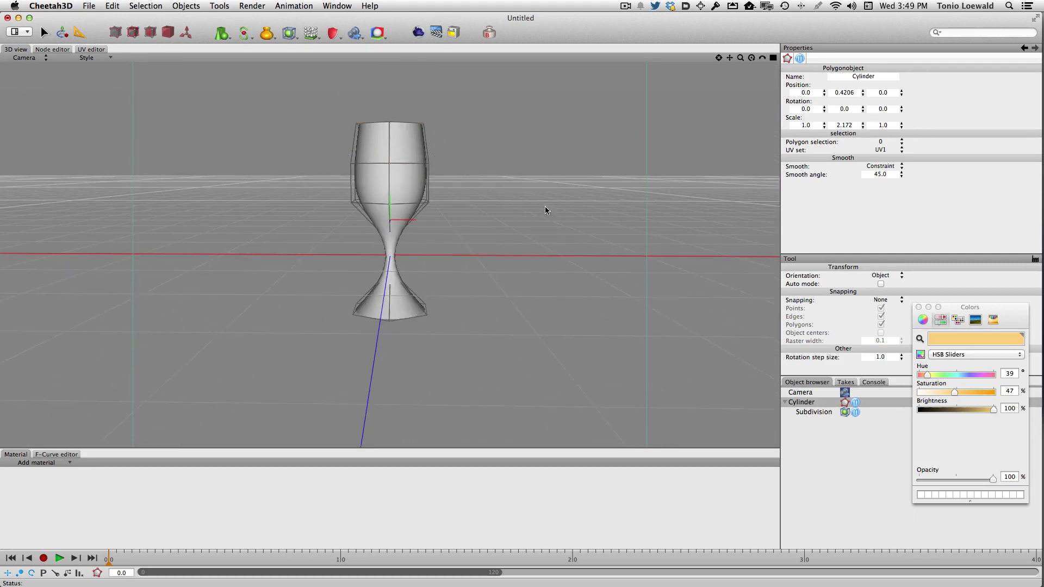
{"action": "right_click_drag", "start_coordinate": [545, 207], "coordinate": [467, 206]}
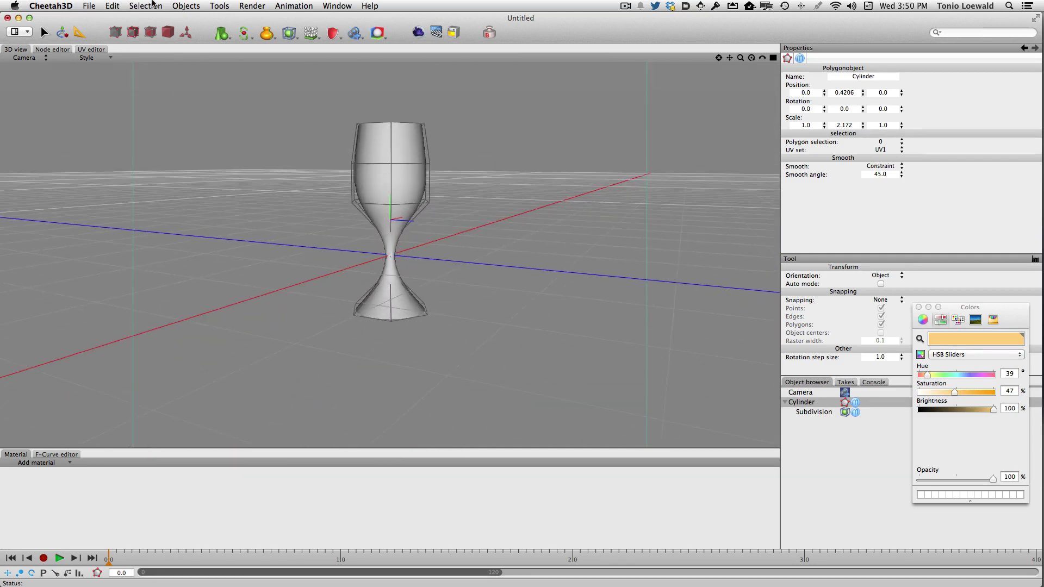
{"action": "left_click", "coordinate": [132, 34]}
{"action": "right_click_drag", "start_coordinate": [404, 210], "coordinate": [348, 265]}
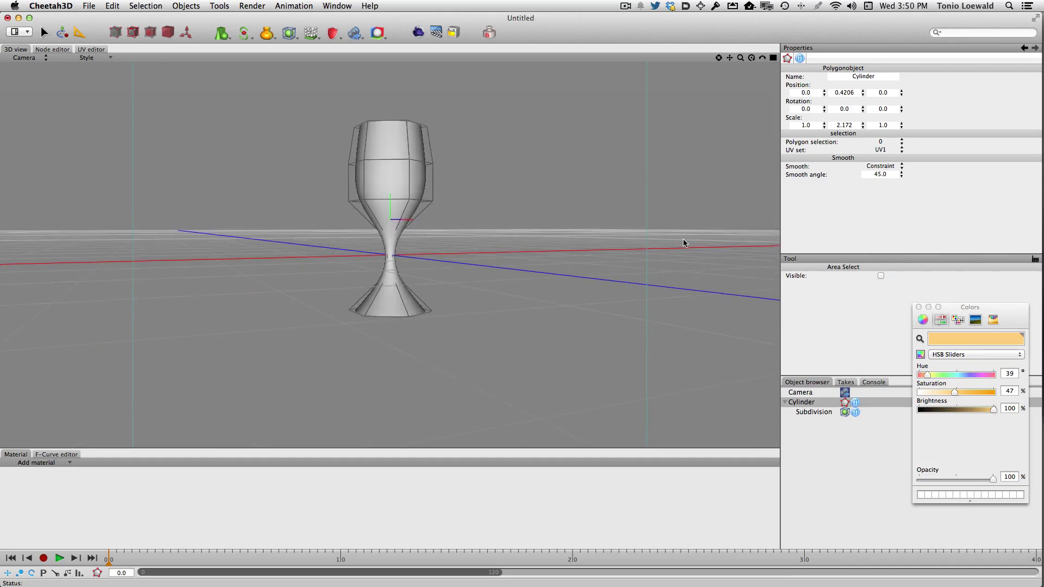
{"action": "right_click_drag", "start_coordinate": [684, 240], "coordinate": [648, 250]}
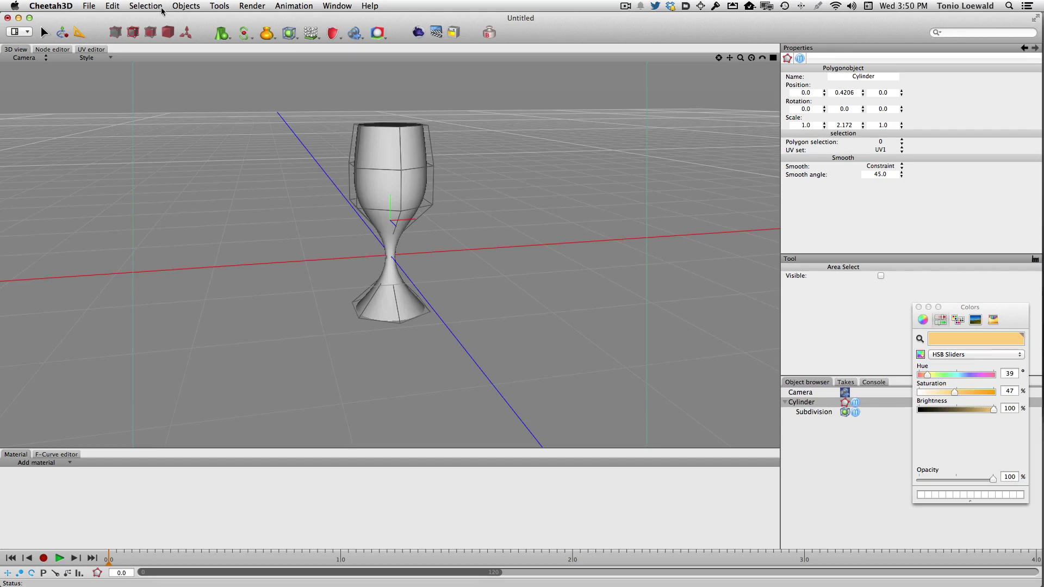
{"action": "right_click_drag", "start_coordinate": [344, 130], "coordinate": [419, 112]}
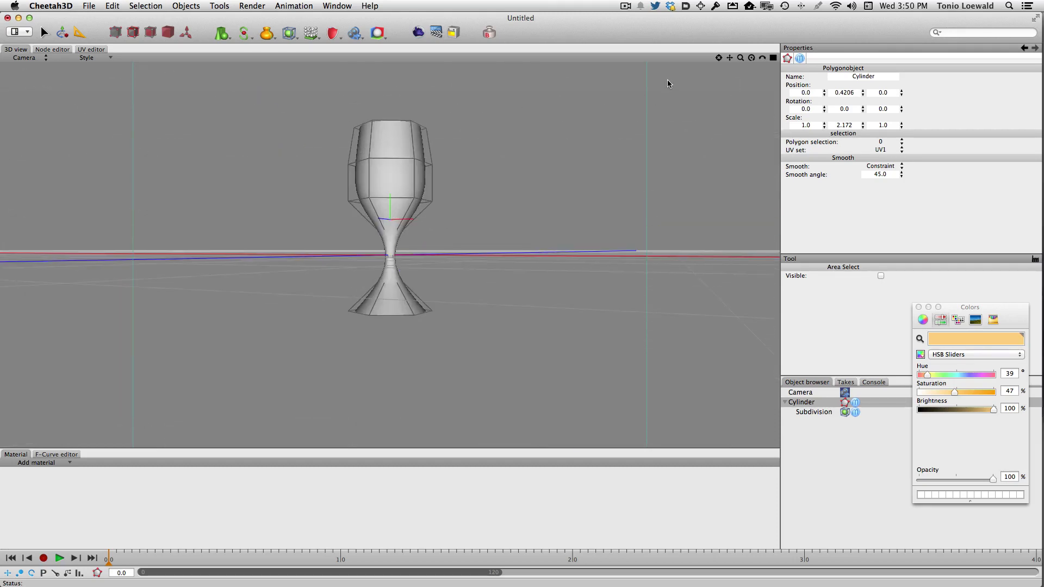
Create a new document and show its 3D view from the front
{"action": "key", "text": "super+n"}
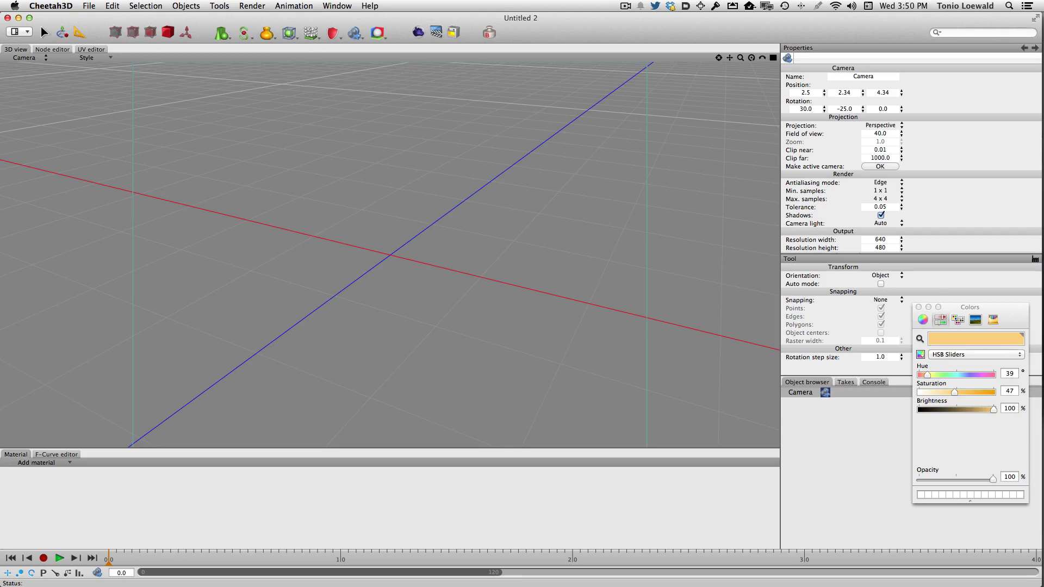
{"action": "left_click", "coordinate": [24, 58]}
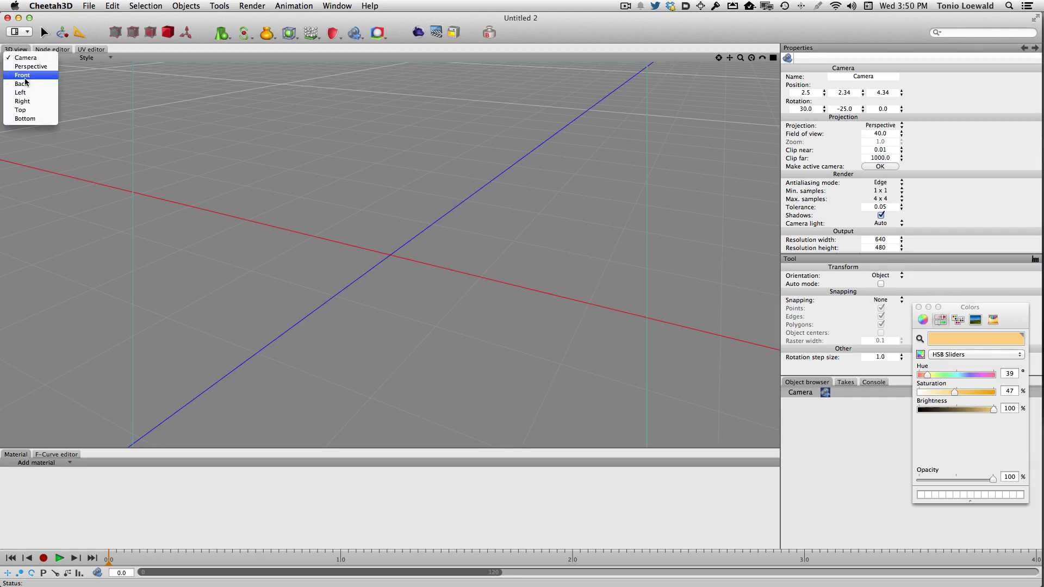
{"action": "left_click", "coordinate": [27, 76]}
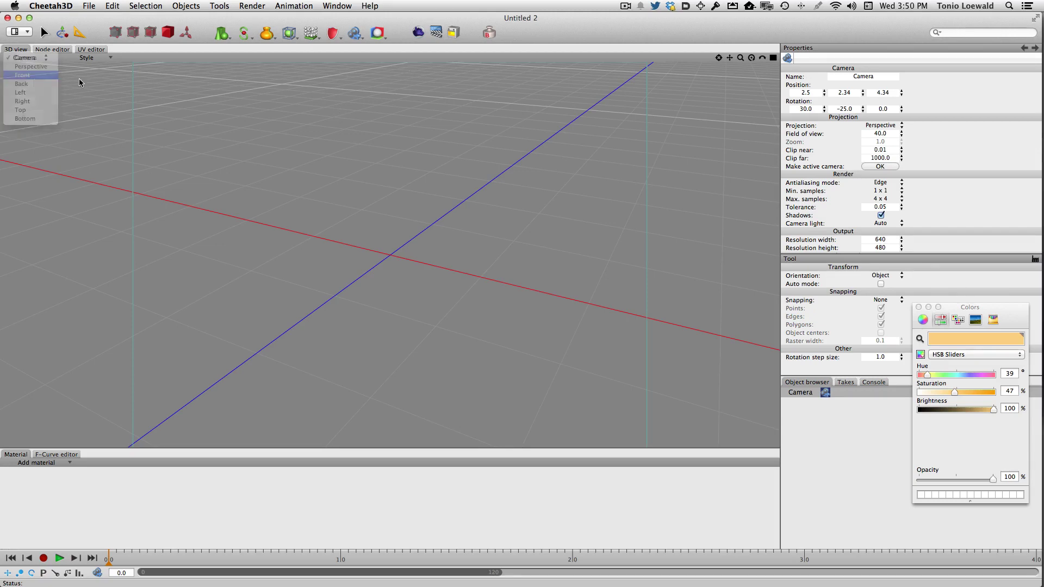
Draw a four-point Bezier spline of a goblet's side profile, with cup, stem and flared base, left of the vertical axis
{"action": "left_click", "coordinate": [187, 7]}
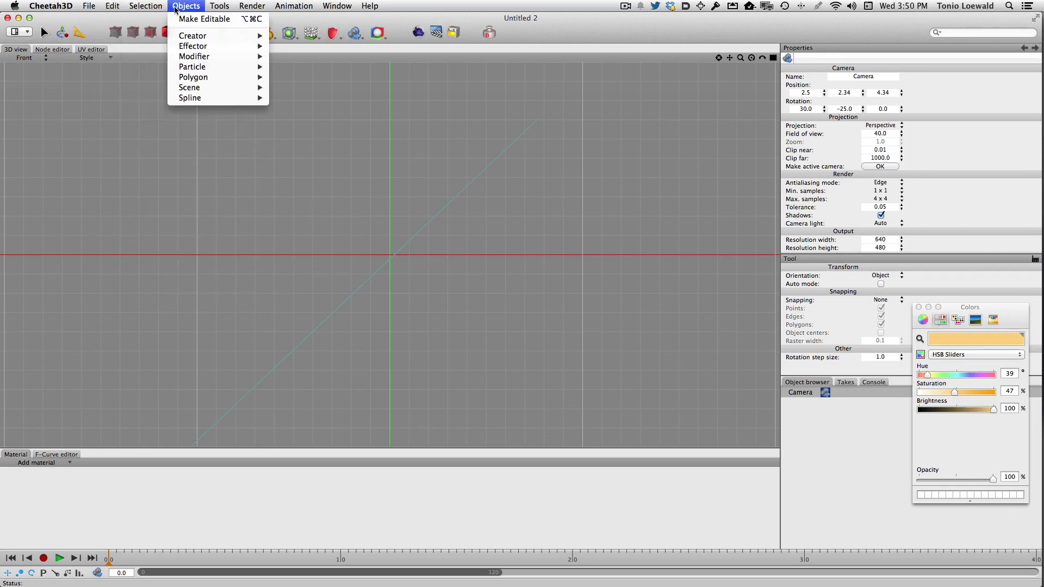
{"action": "mouse_move", "coordinate": [216, 8]}
{"action": "mouse_move", "coordinate": [224, 33]}
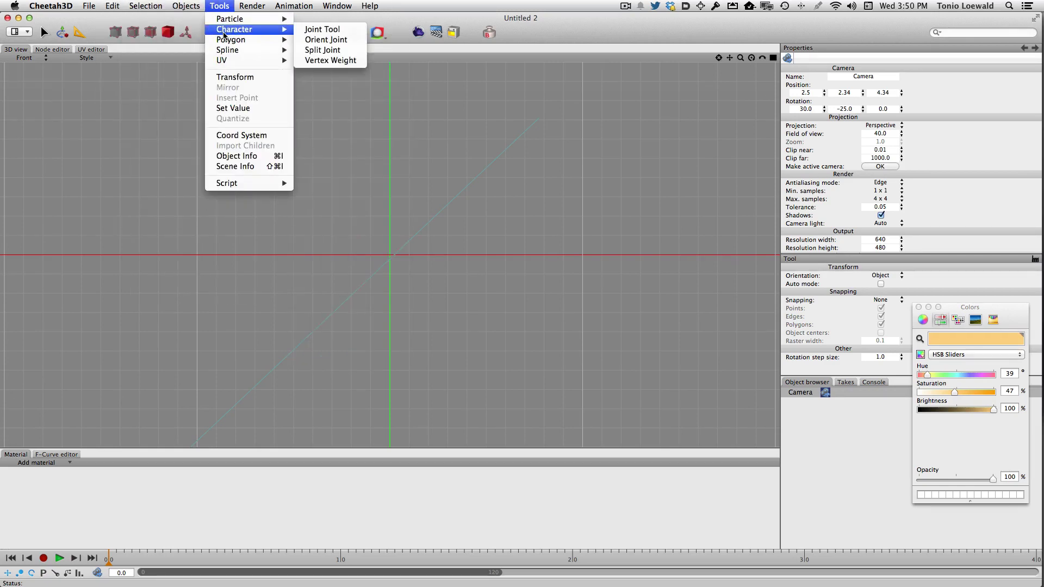
{"action": "mouse_move", "coordinate": [239, 50]}
{"action": "left_click", "coordinate": [334, 51]}
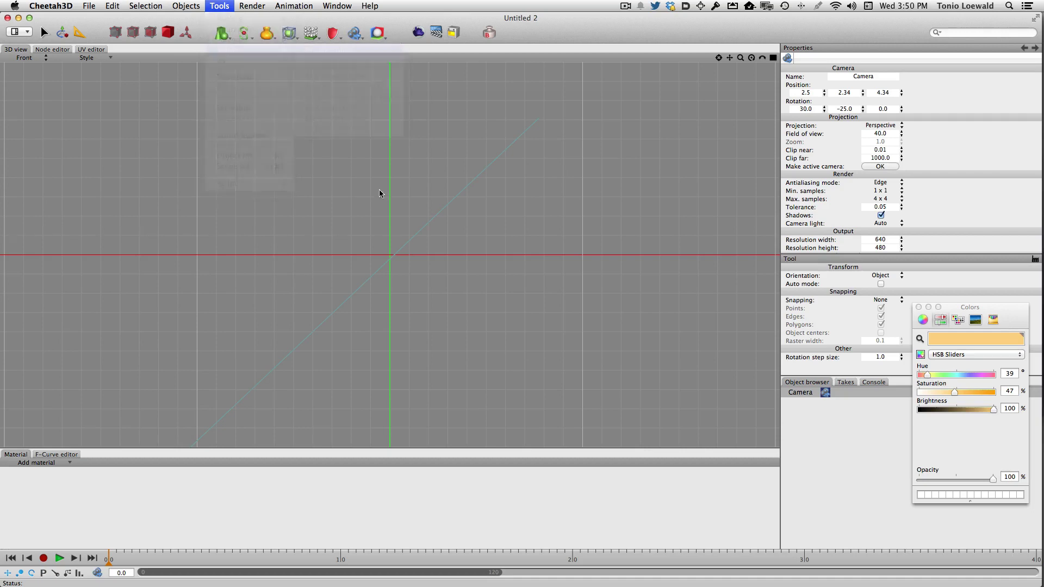
{"action": "left_click", "coordinate": [350, 122]}
{"action": "left_click_drag", "start_coordinate": [329, 215], "coordinate": [342, 341]}
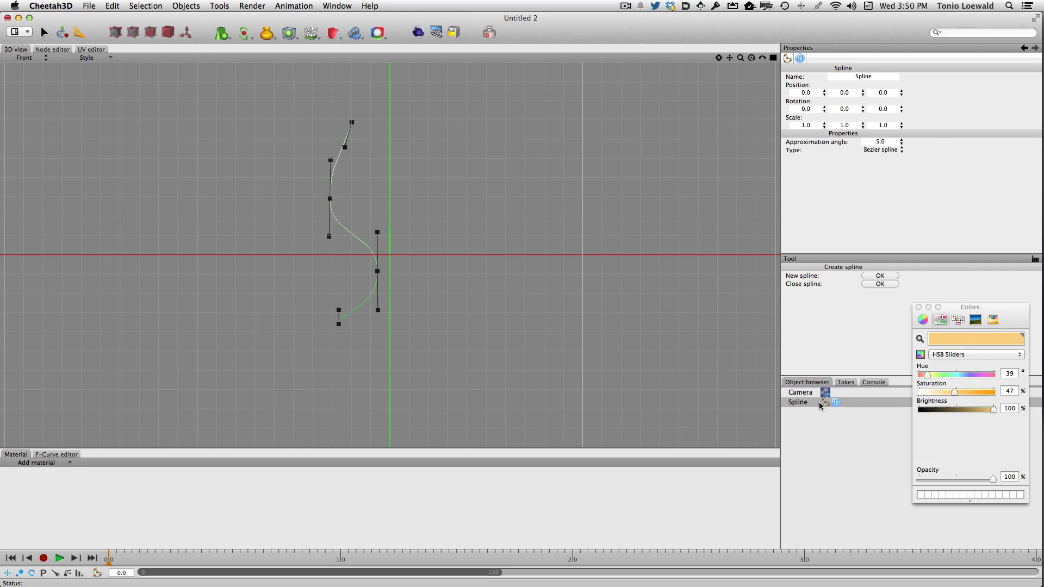
Move the rim point's tangent handle outward from the axis and lower the profile's widest cup point slightly
{"action": "left_click", "coordinate": [63, 34]}
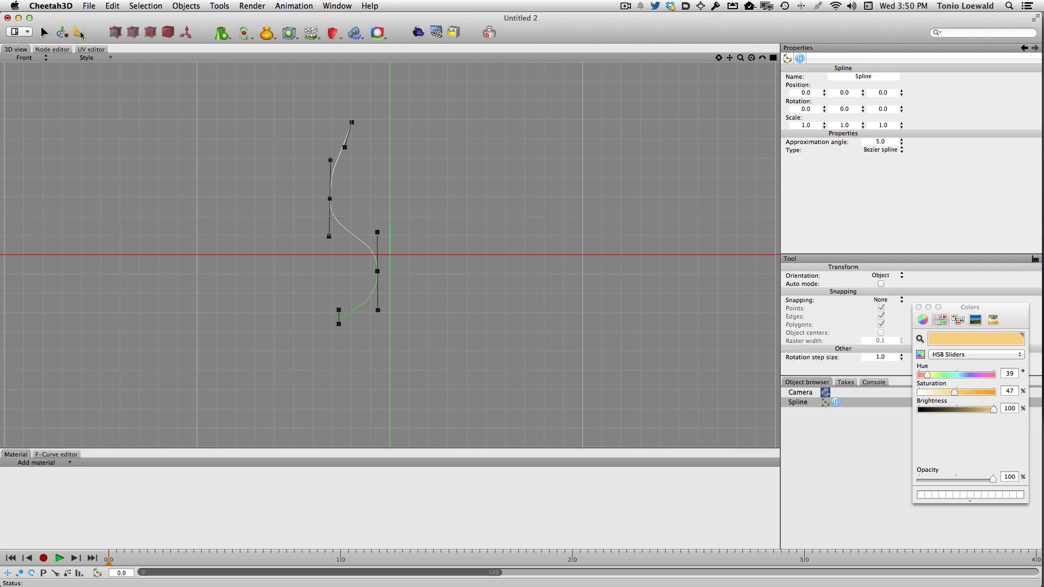
{"action": "left_click", "coordinate": [352, 123]}
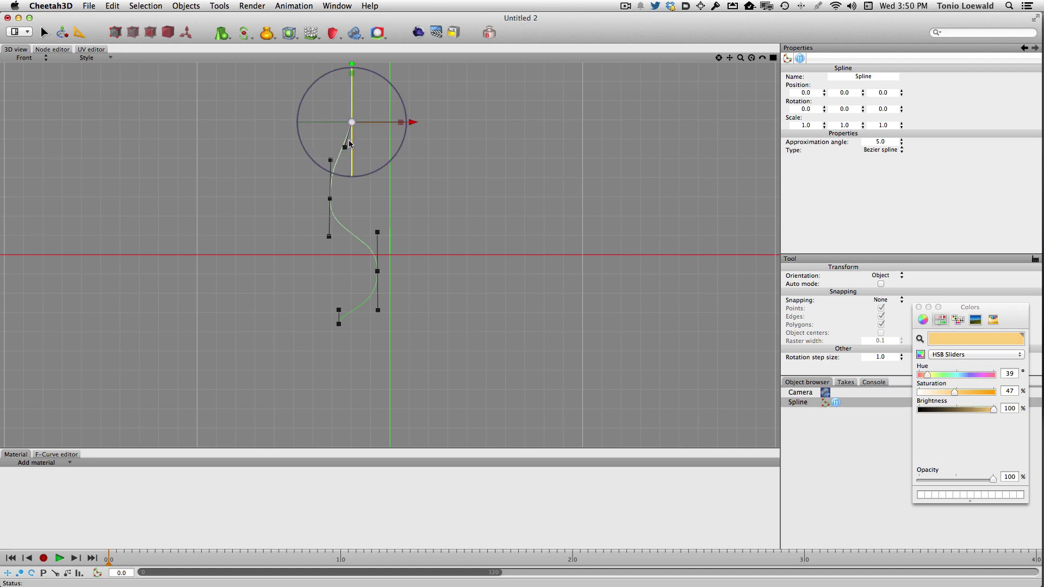
{"action": "left_click", "coordinate": [344, 147]}
{"action": "left_click_drag", "start_coordinate": [405, 149], "coordinate": [396, 149]}
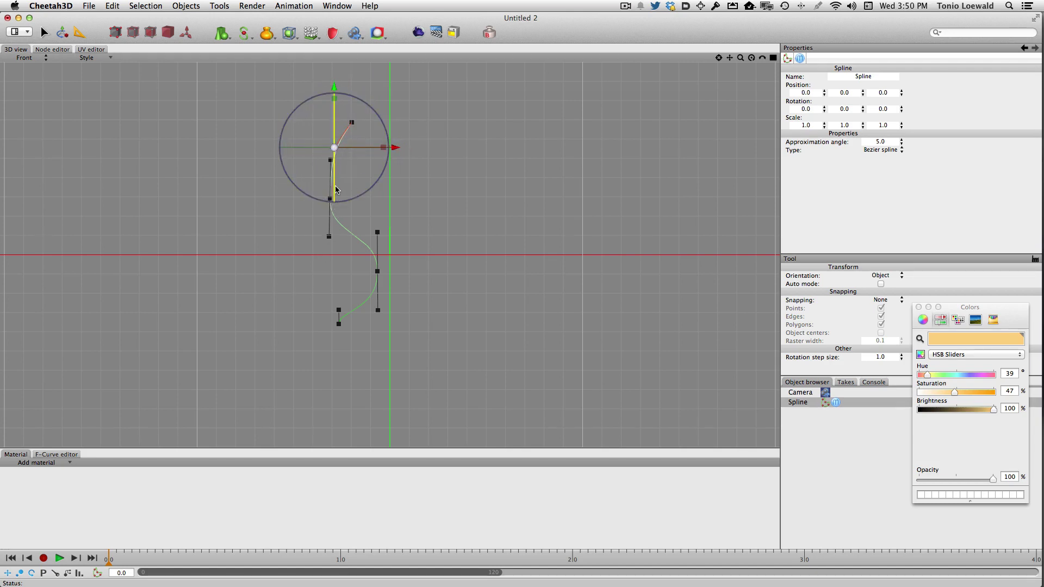
{"action": "left_click", "coordinate": [378, 271]}
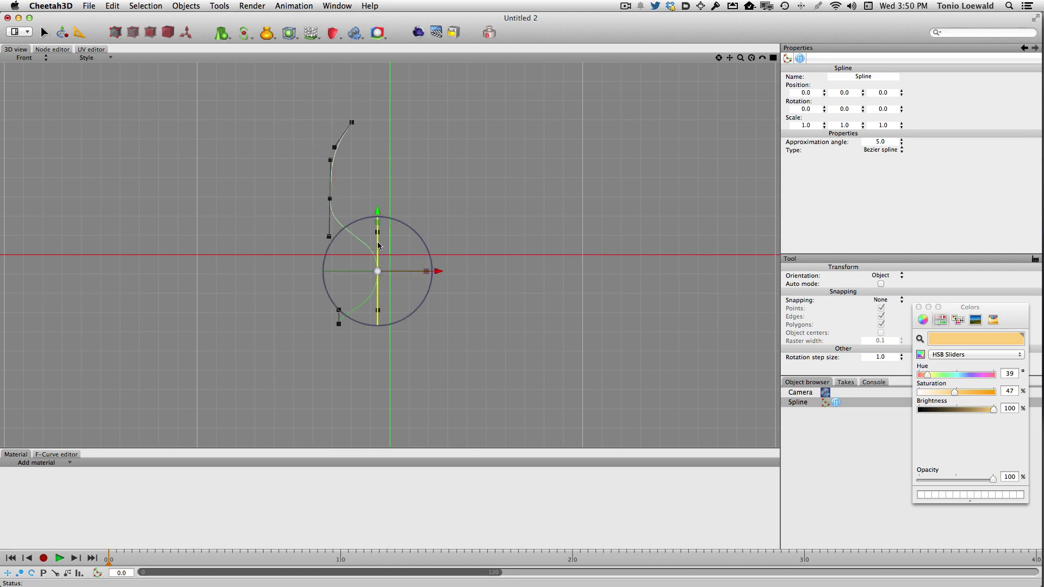
{"action": "left_click", "coordinate": [329, 199]}
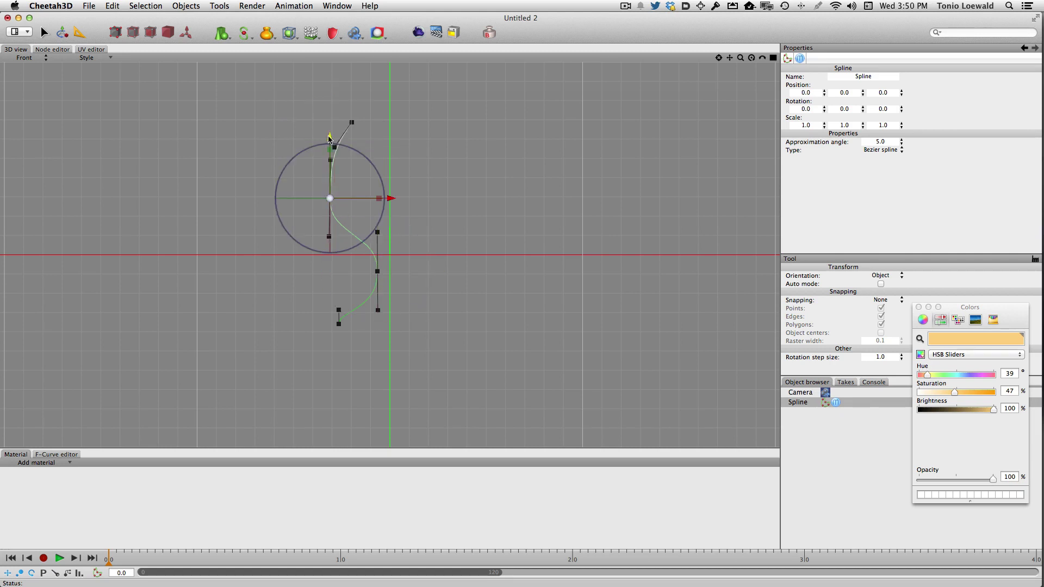
{"action": "left_click_drag", "start_coordinate": [331, 138], "coordinate": [330, 153]}
Fine-tune the rim point and its tangent handle, and shift all spline points slightly toward the vertical axis
{"action": "left_click", "coordinate": [352, 123]}
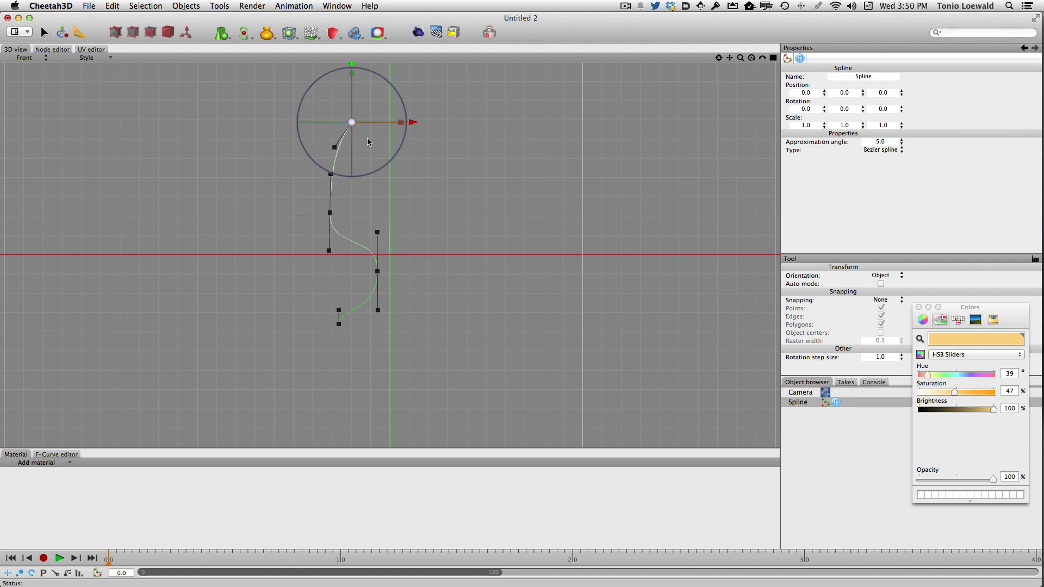
{"action": "left_click_drag", "start_coordinate": [416, 123], "coordinate": [398, 147]}
{"action": "left_click", "coordinate": [331, 149]}
{"action": "left_click", "coordinate": [393, 233]}
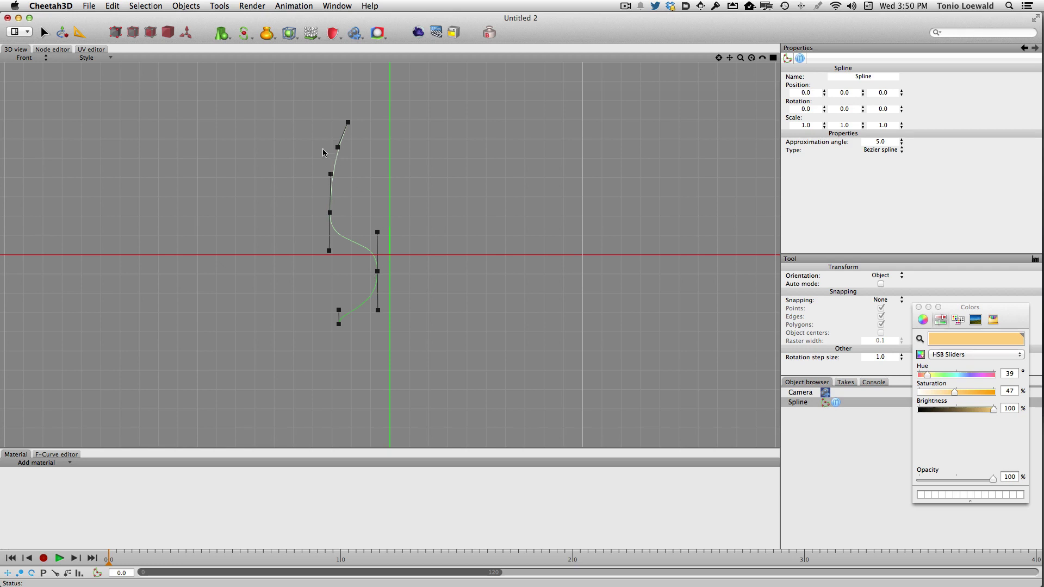
{"action": "key", "text": "super+a"}
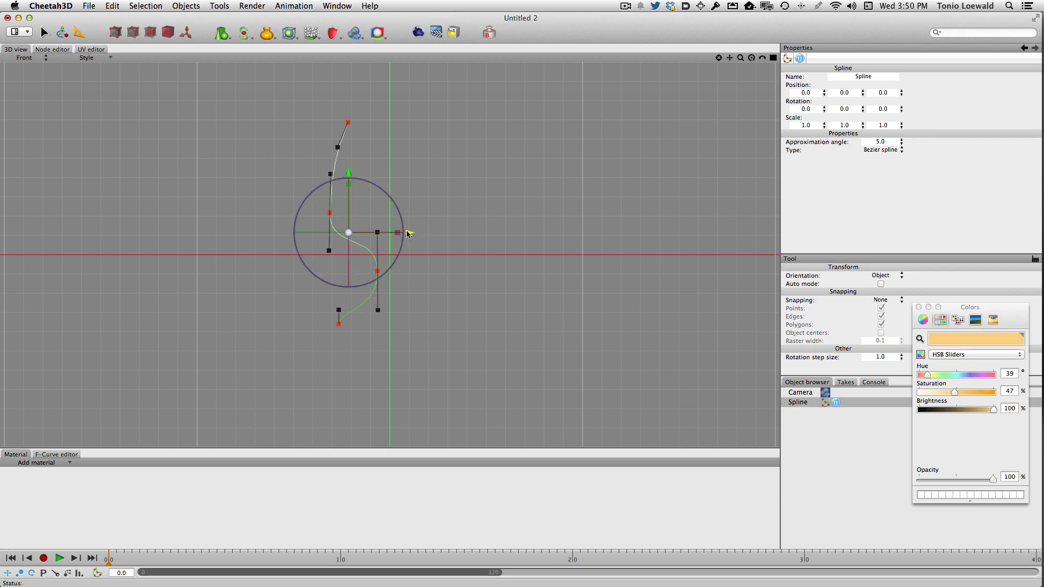
{"action": "left_click_drag", "start_coordinate": [409, 233], "coordinate": [415, 233]}
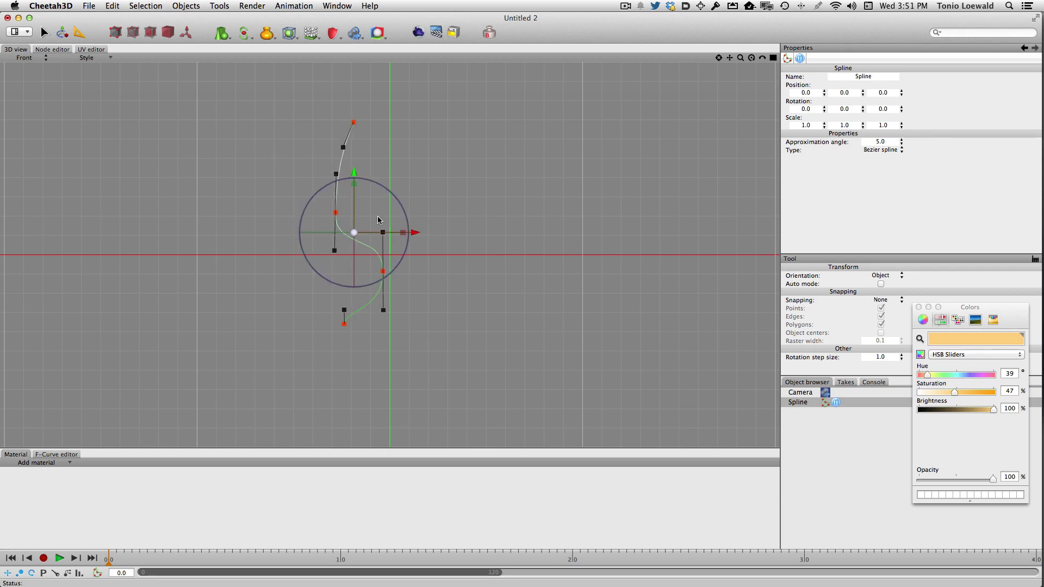
Add a Lathe object, nest the spline under it, and show the resulting goblet in the Camera view
{"action": "left_click", "coordinate": [266, 32]}
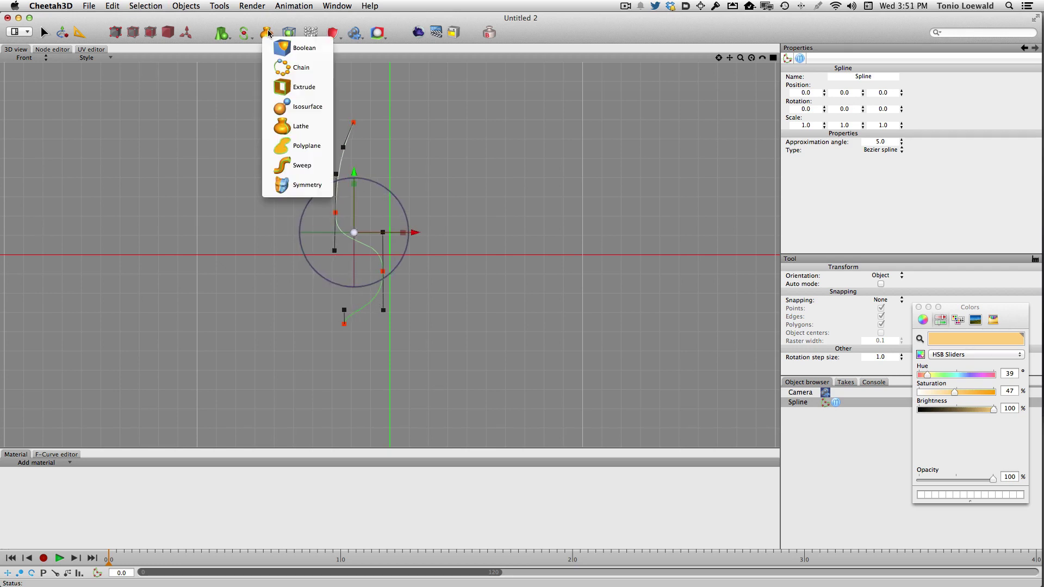
{"action": "left_click", "coordinate": [321, 135]}
{"action": "left_click_drag", "start_coordinate": [797, 402], "coordinate": [797, 412]}
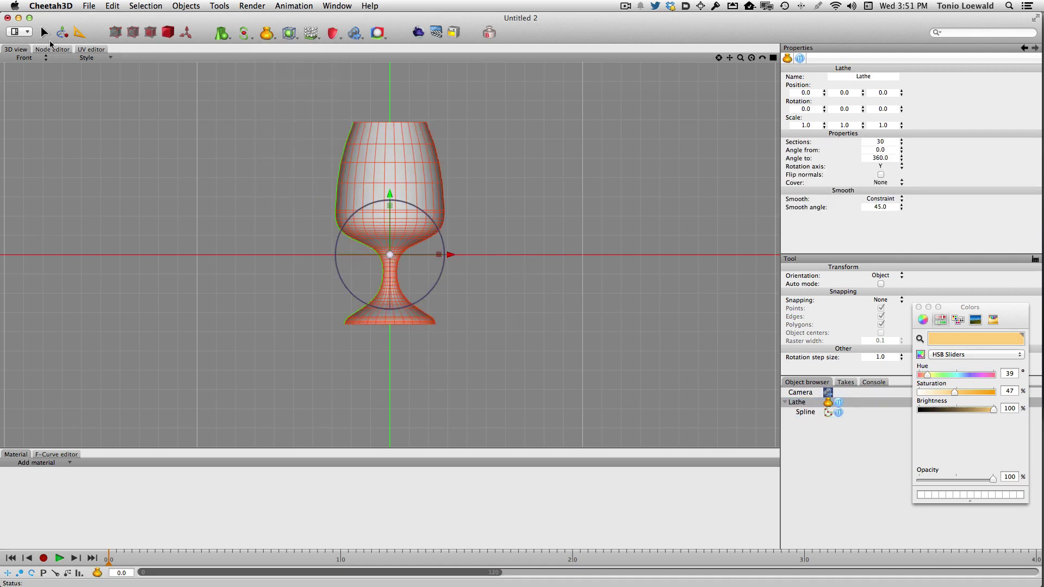
{"action": "left_click", "coordinate": [22, 57]}
{"action": "left_click", "coordinate": [24, 49]}
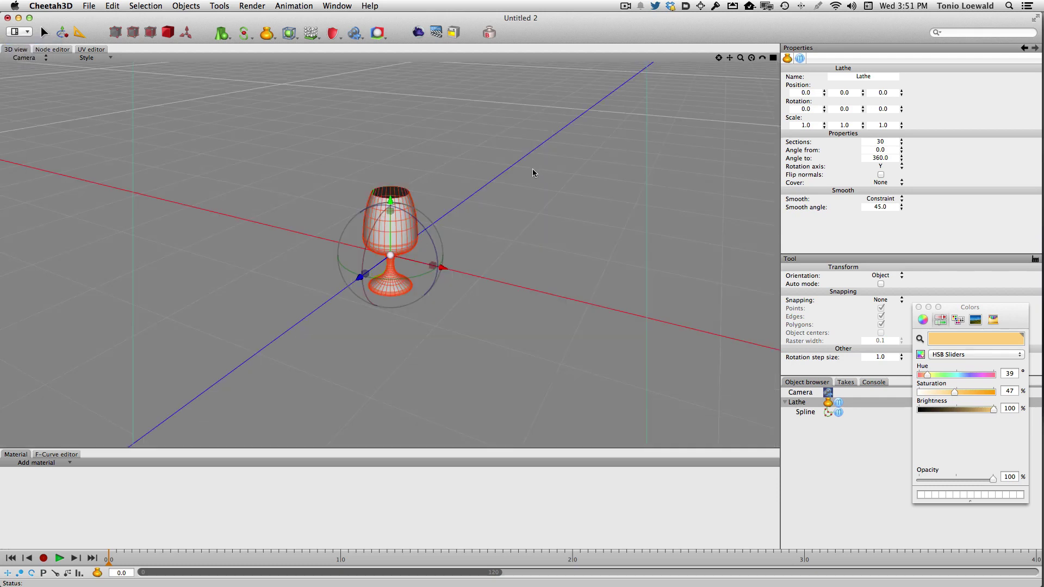
{"action": "middle_click_drag", "start_coordinate": [520, 181], "coordinate": [521, 156]}
{"action": "scroll", "coordinate": [516, 161], "scroll_direction": "up", "scroll_amount": 5}
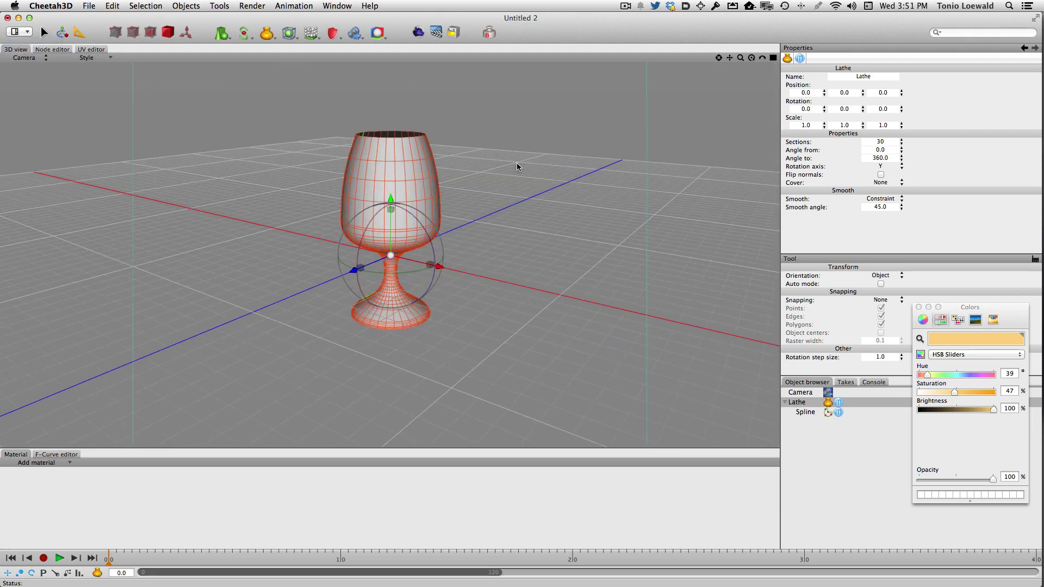
Close the Untitled 2 document without saving and paste the Lathe goblet into the first document
{"action": "left_click_drag", "start_coordinate": [403, 19], "coordinate": [851, 24]}
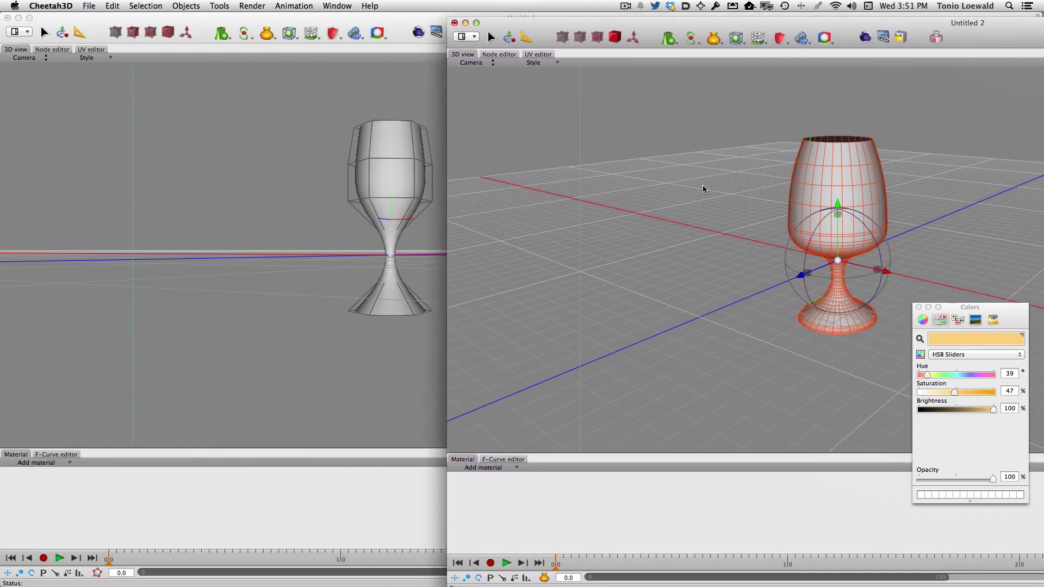
{"action": "key", "text": "super+w"}
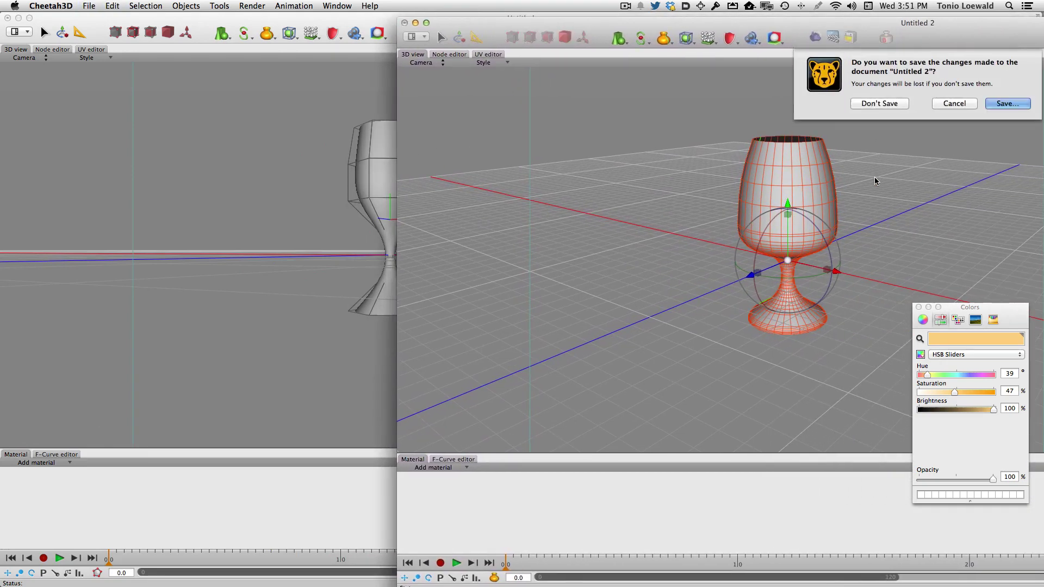
{"action": "key", "text": "super+d"}
{"action": "key", "text": "super+v"}
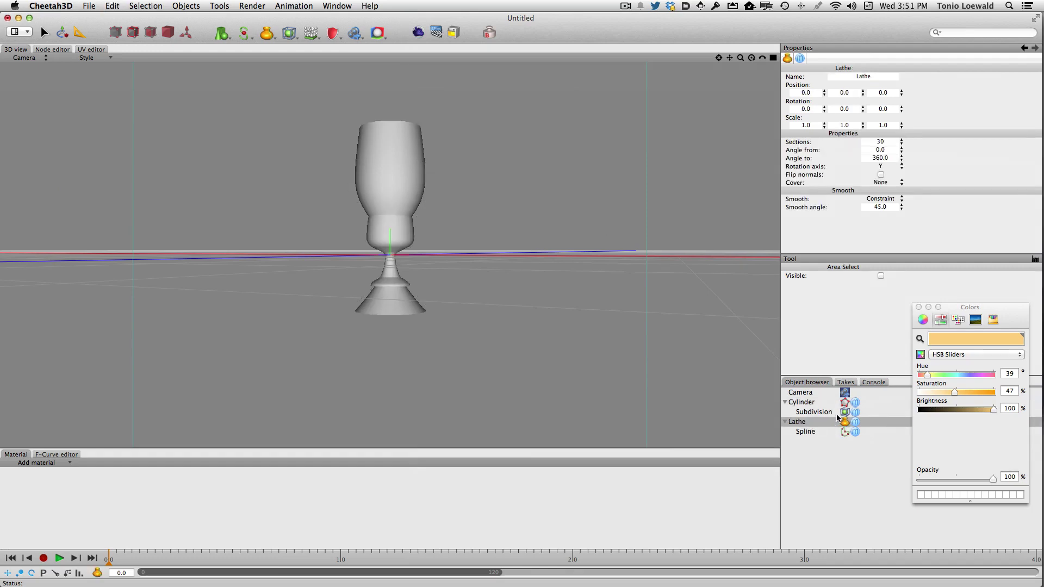
Move the Lathe goblet along X to 1.1212 beside the cylinder goblet and scale it uniformly to 1.7233
{"action": "left_click", "coordinate": [818, 422]}
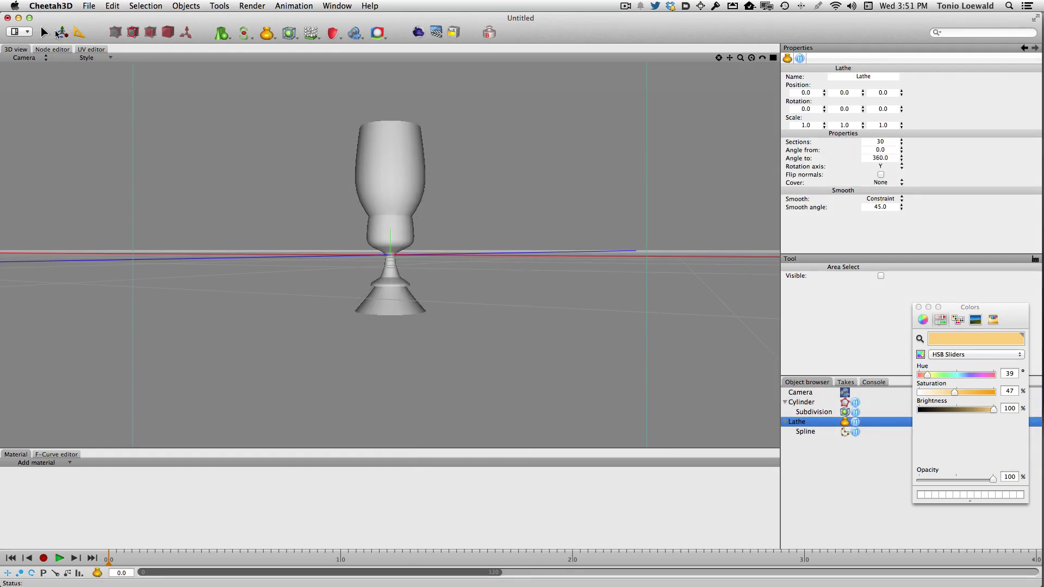
{"action": "left_click", "coordinate": [62, 32]}
{"action": "left_click_drag", "start_coordinate": [445, 255], "coordinate": [512, 247]}
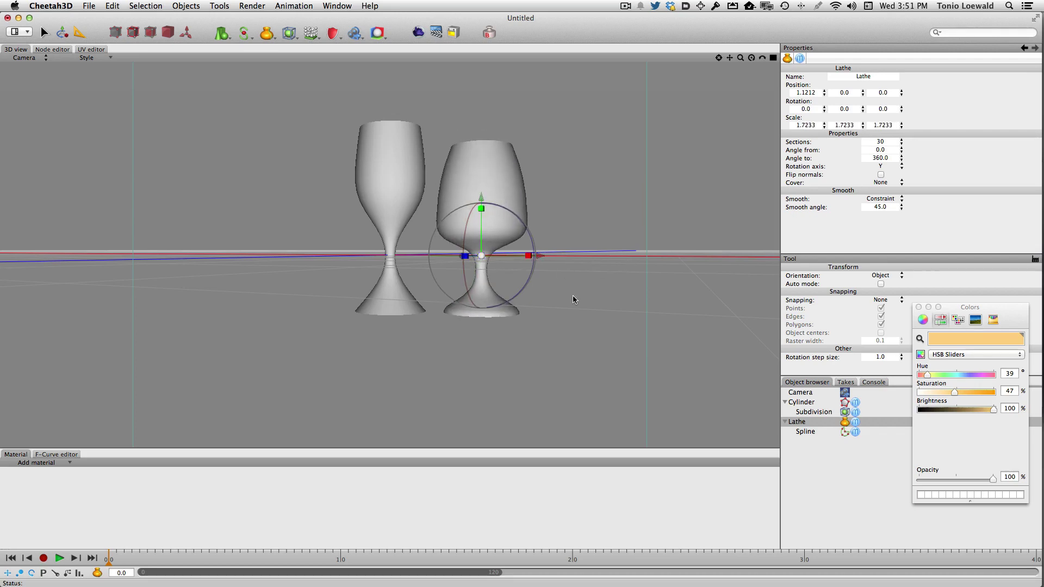
Loop-select the edge loop around the lower cup of the Cylinder goblet and scale it slightly outward
{"action": "left_click", "coordinate": [803, 402]}
{"action": "left_click_drag", "start_coordinate": [360, 286], "coordinate": [361, 303], "text": "alt"}
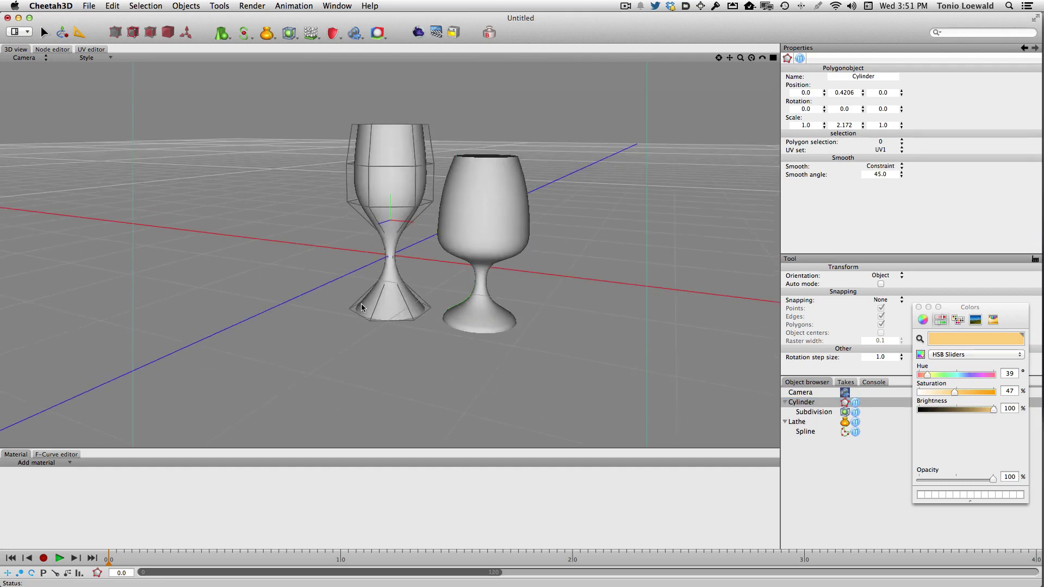
{"action": "right_click", "coordinate": [220, 136]}
{"action": "mouse_move", "coordinate": [244, 142]}
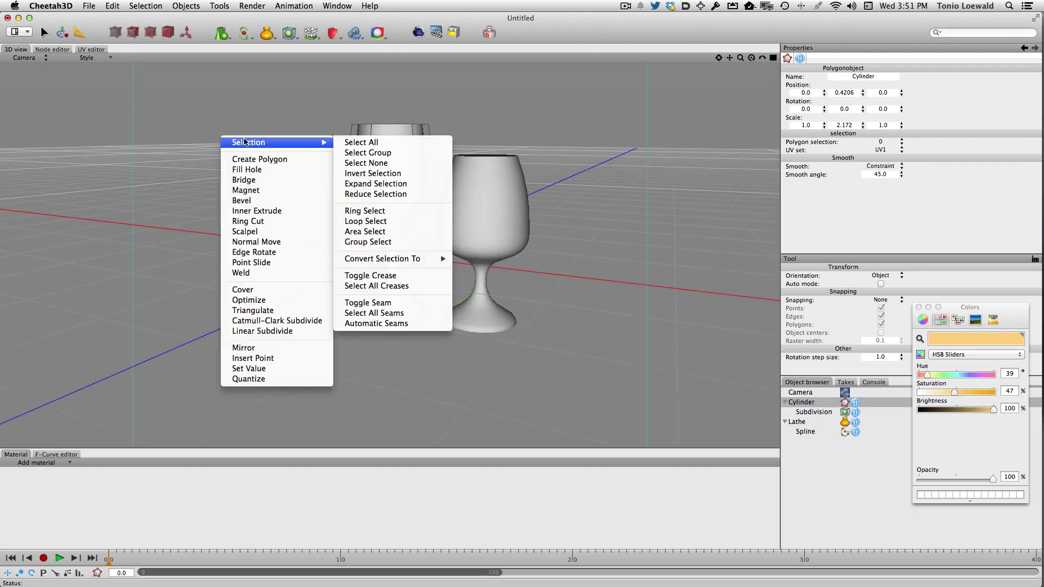
{"action": "left_click", "coordinate": [382, 223]}
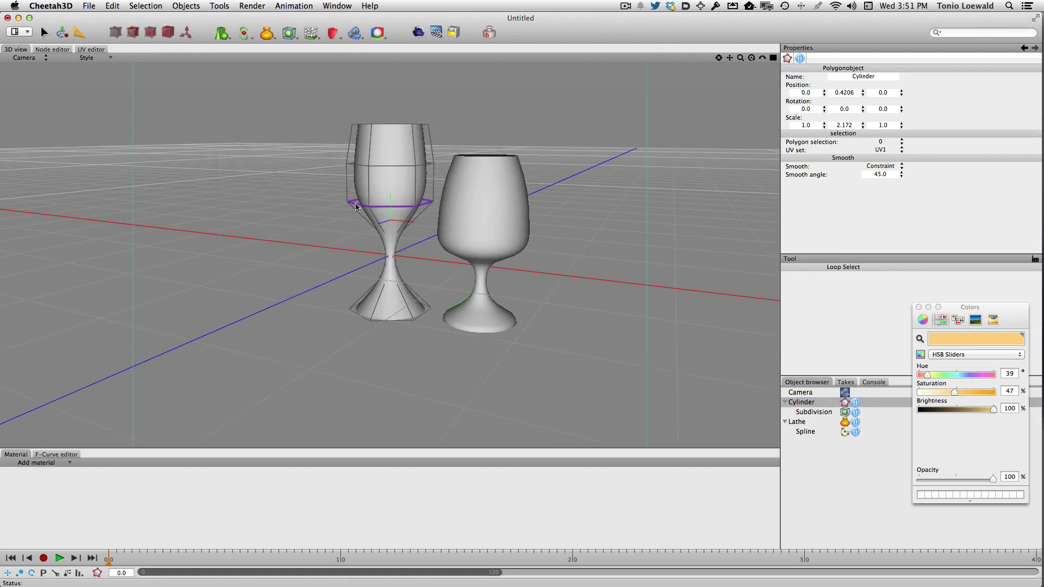
{"action": "left_click", "coordinate": [61, 34]}
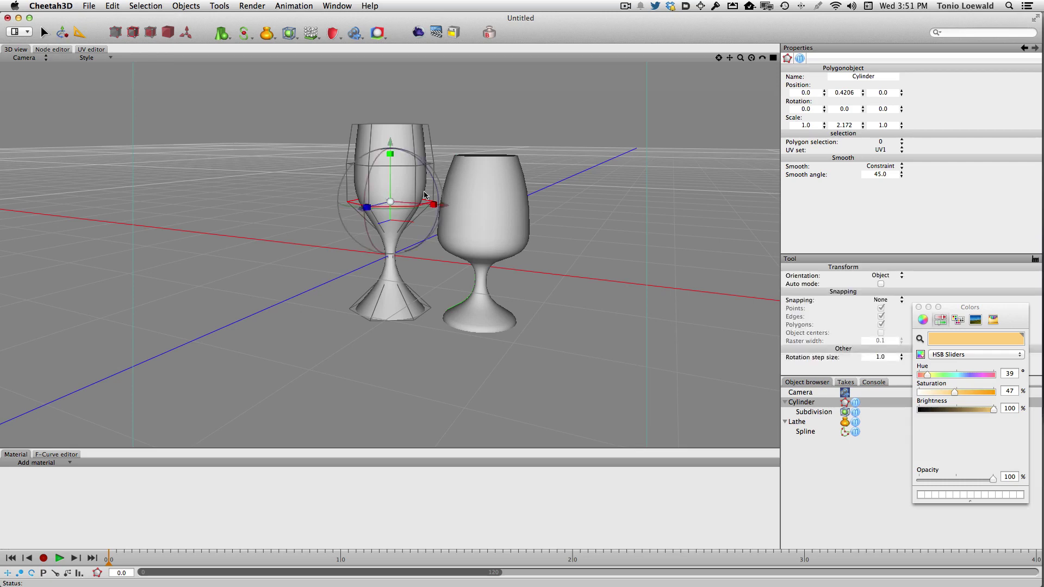
{"action": "mouse_move", "coordinate": [392, 155]}
{"action": "left_mouse_down"}
{"action": "mouse_move", "coordinate": [402, 172]}
{"action": "mouse_move", "coordinate": [390, 158]}
{"action": "left_mouse_up"}
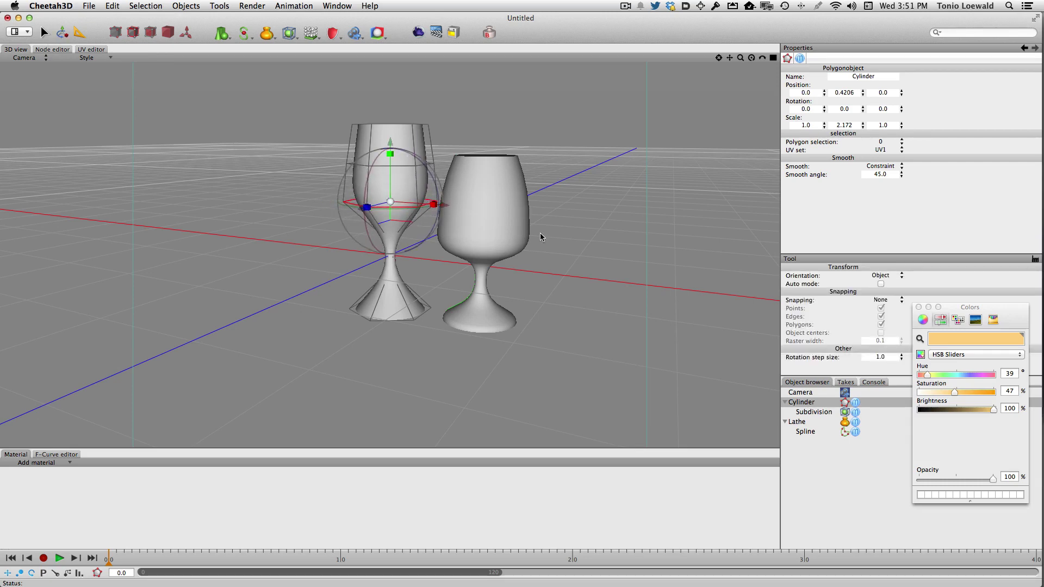
Show the Lathe goblet's spline points for editing and move the rim point's tangent handle slightly outward
{"action": "left_click", "coordinate": [799, 422]}
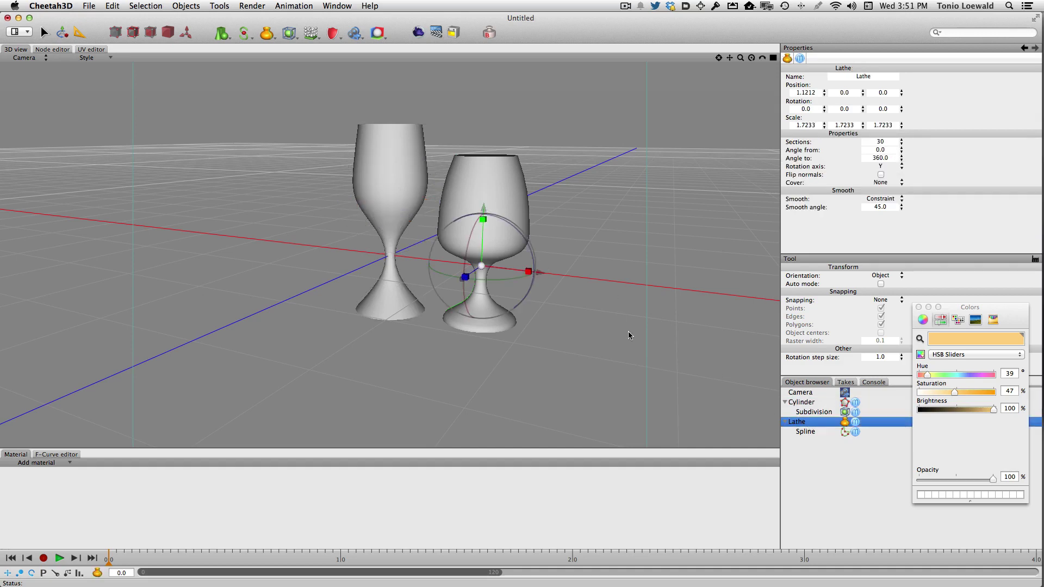
{"action": "left_click", "coordinate": [806, 432]}
{"action": "left_click_drag", "start_coordinate": [537, 268], "coordinate": [595, 242]}
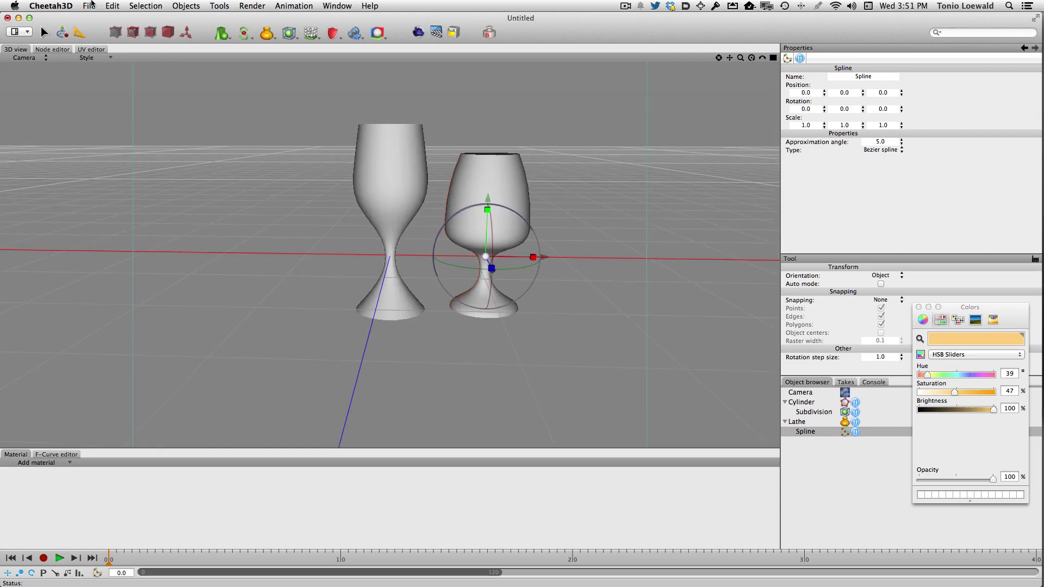
{"action": "left_click", "coordinate": [116, 32]}
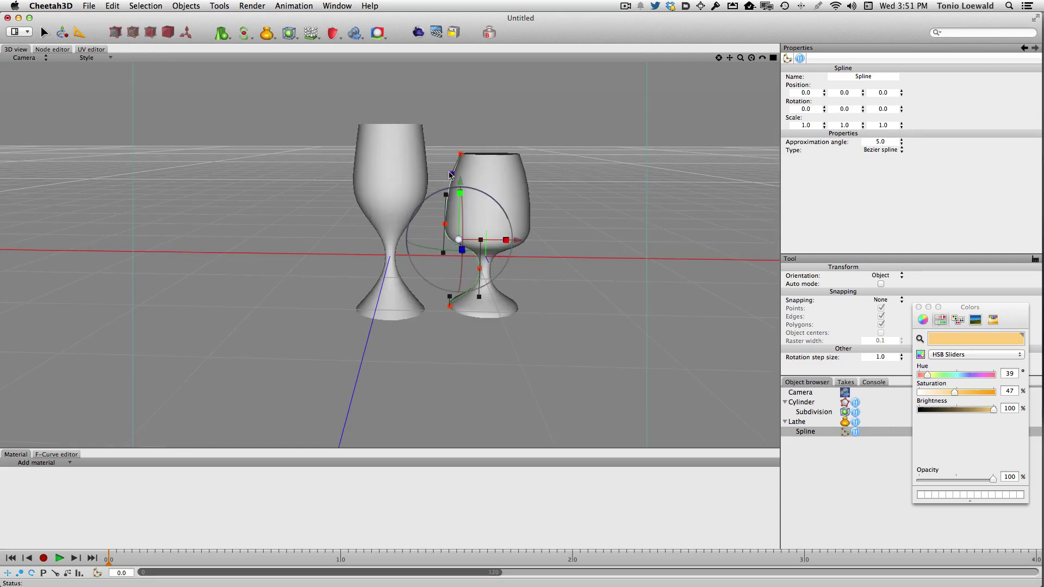
{"action": "left_click", "coordinate": [451, 173]}
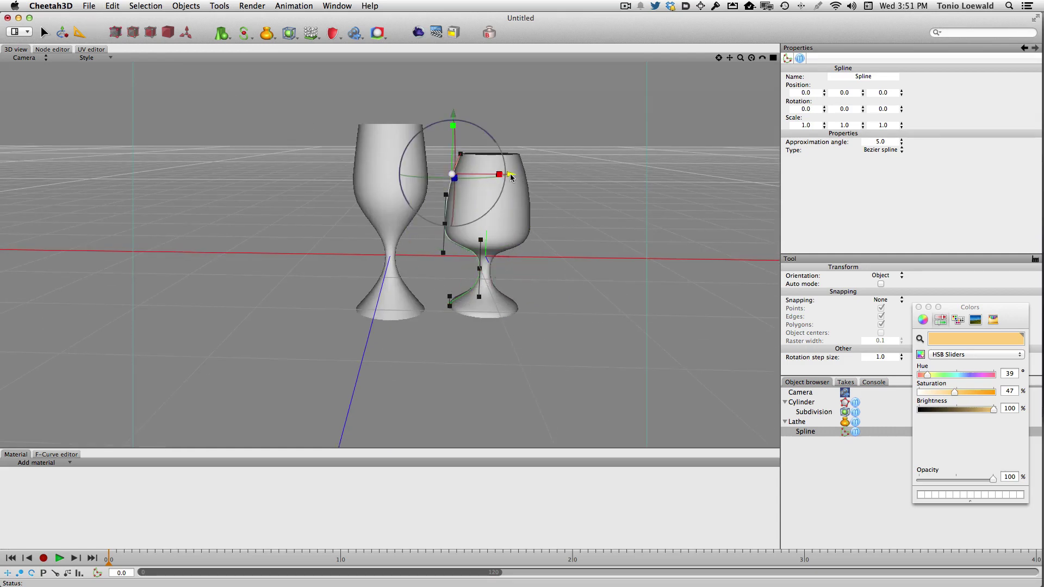
{"action": "mouse_move", "coordinate": [510, 174]}
{"action": "left_mouse_down"}
{"action": "mouse_move", "coordinate": [485, 174]}
{"action": "mouse_move", "coordinate": [531, 174]}
{"action": "mouse_move", "coordinate": [510, 174]}
{"action": "left_mouse_up"}
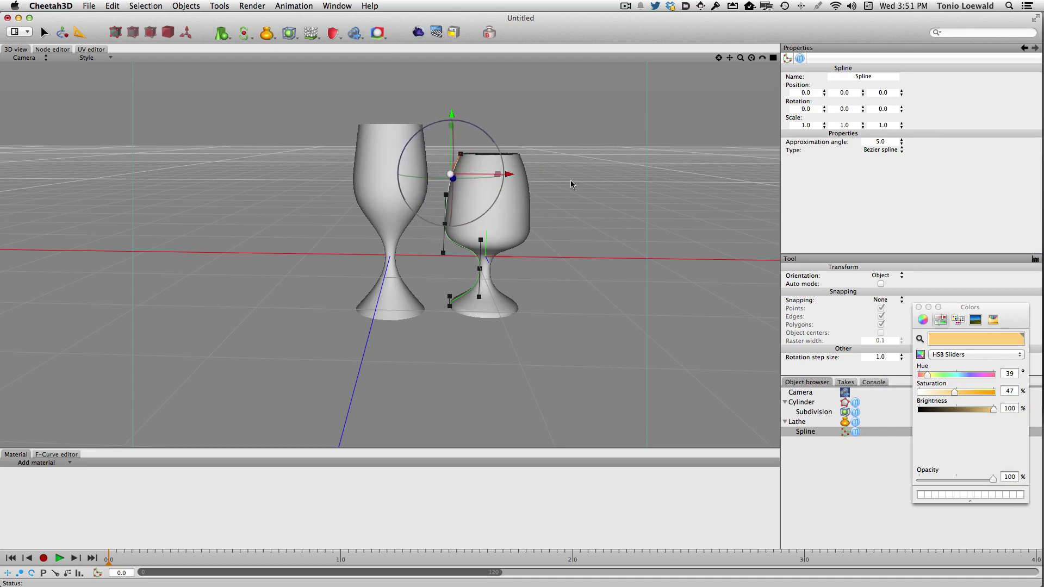
Move the lower tangent handle of the spline's widest cup point toward the goblet's axis to round the cup
{"action": "left_click", "coordinate": [445, 225]}
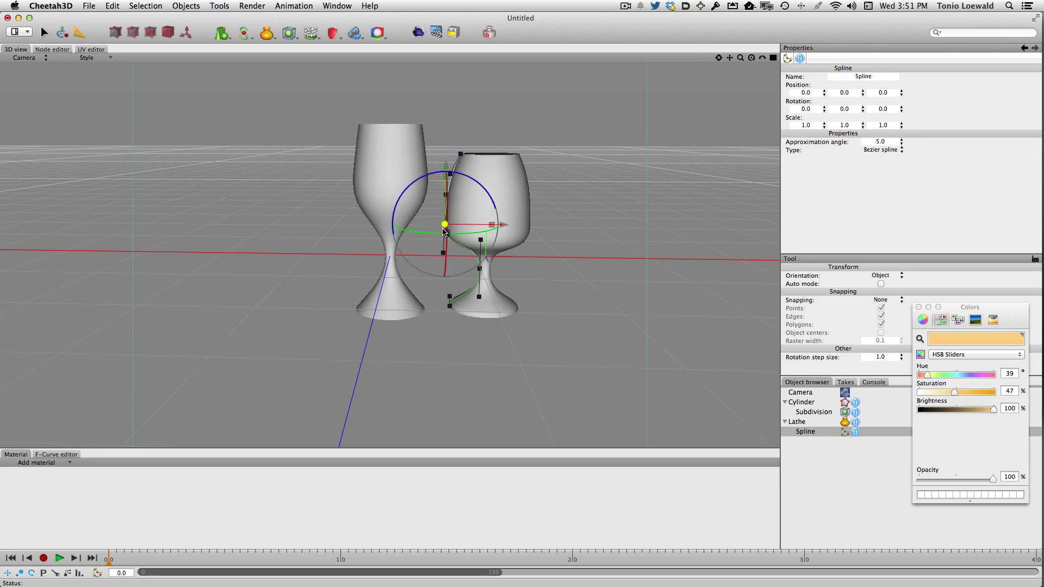
{"action": "left_click", "coordinate": [443, 254]}
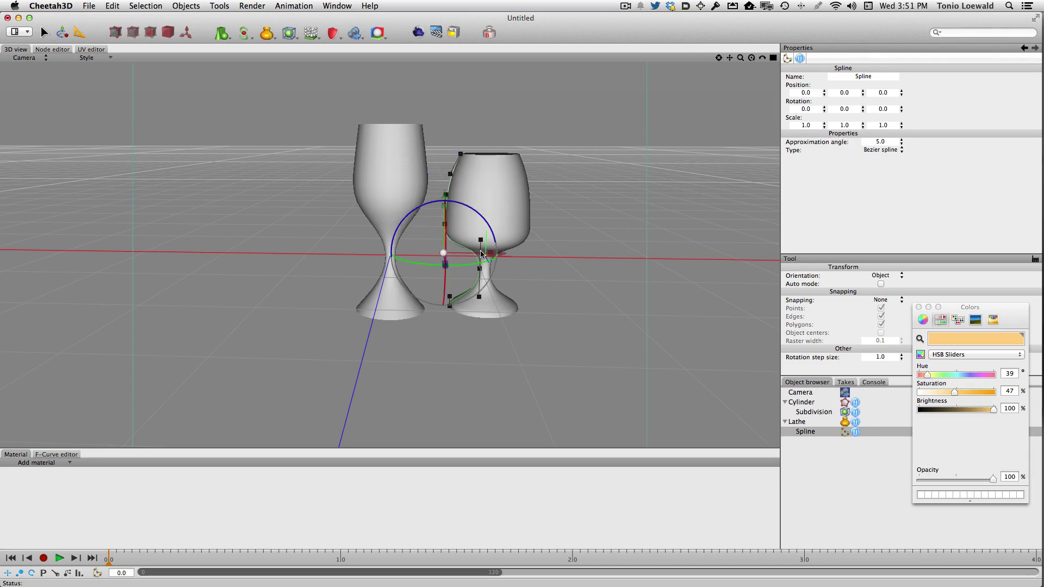
{"action": "left_click_drag", "start_coordinate": [501, 254], "coordinate": [515, 253]}
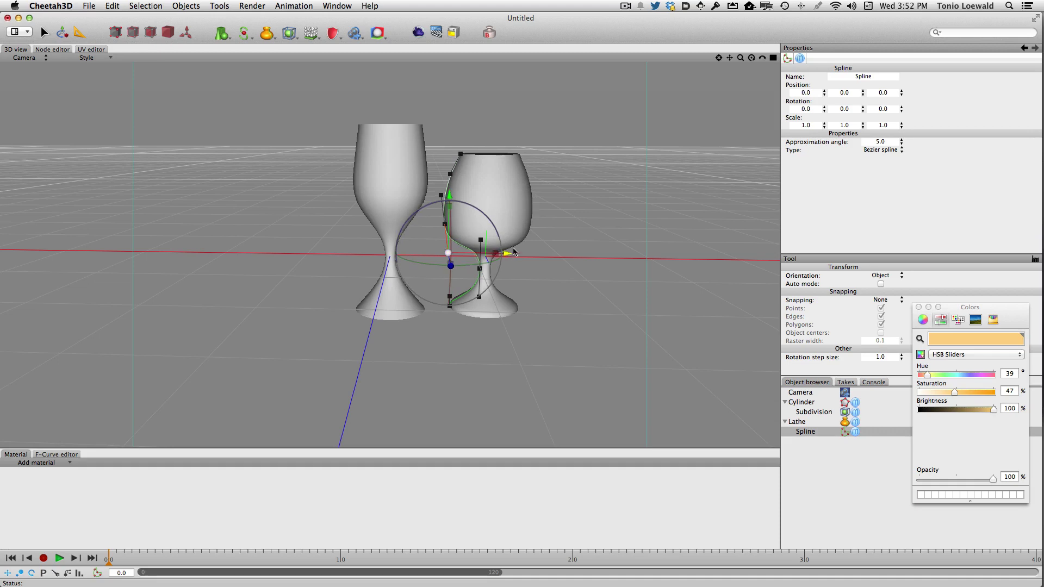